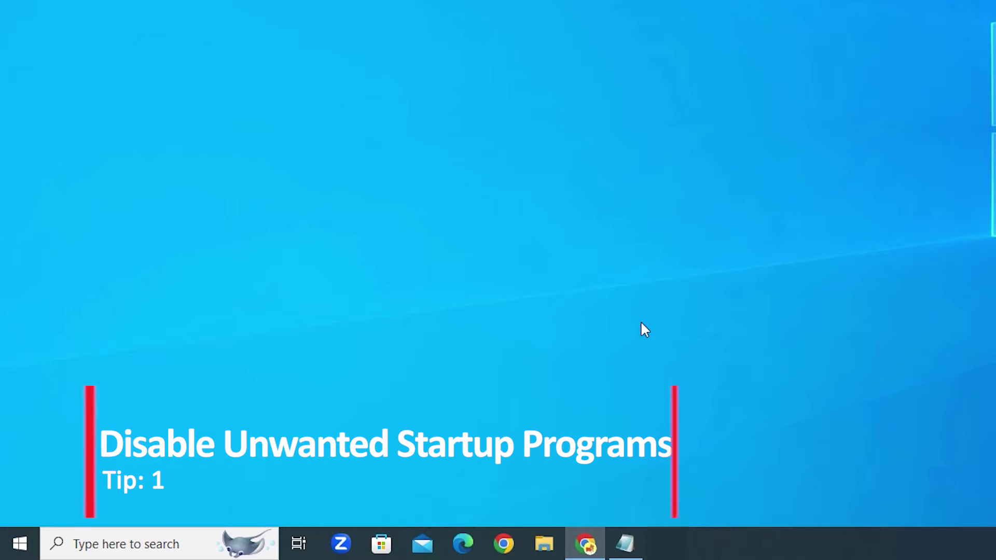
Step: Open Task Manager by searching 'task manager', and again from the taskbar's context menu
{"action": "left_click", "coordinate": [128, 544]}
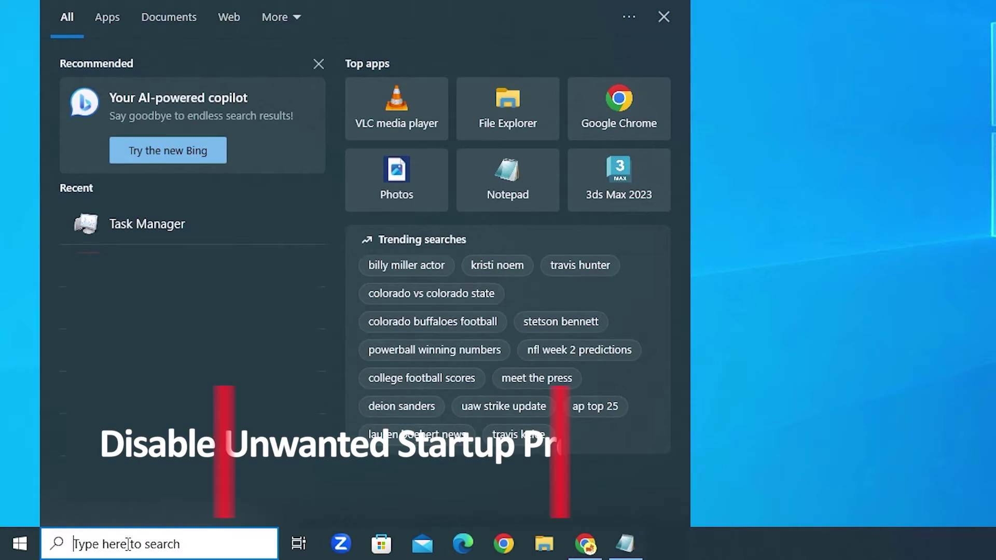
{"action": "type", "text": "task manager"}
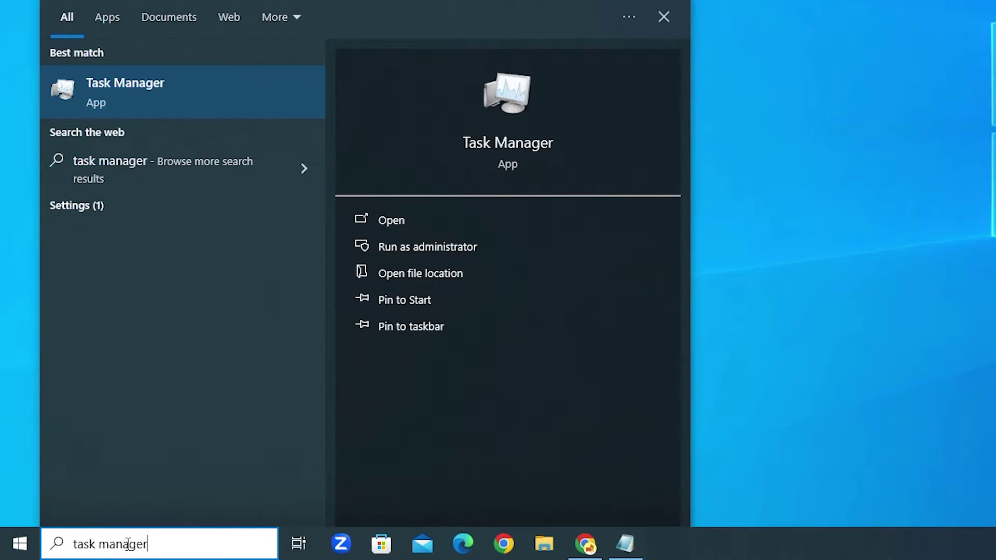
{"action": "left_click", "coordinate": [182, 86]}
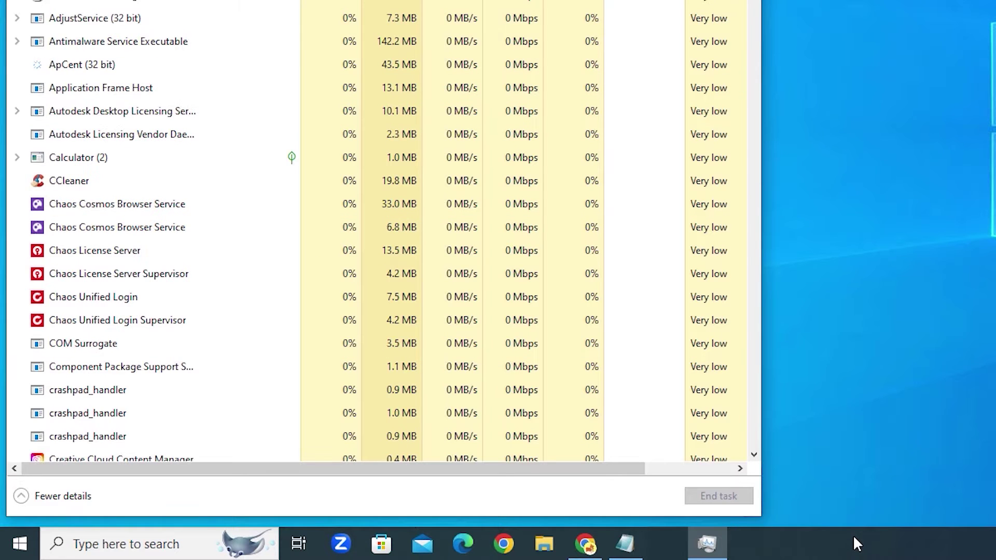
{"action": "right_click", "coordinate": [855, 543]}
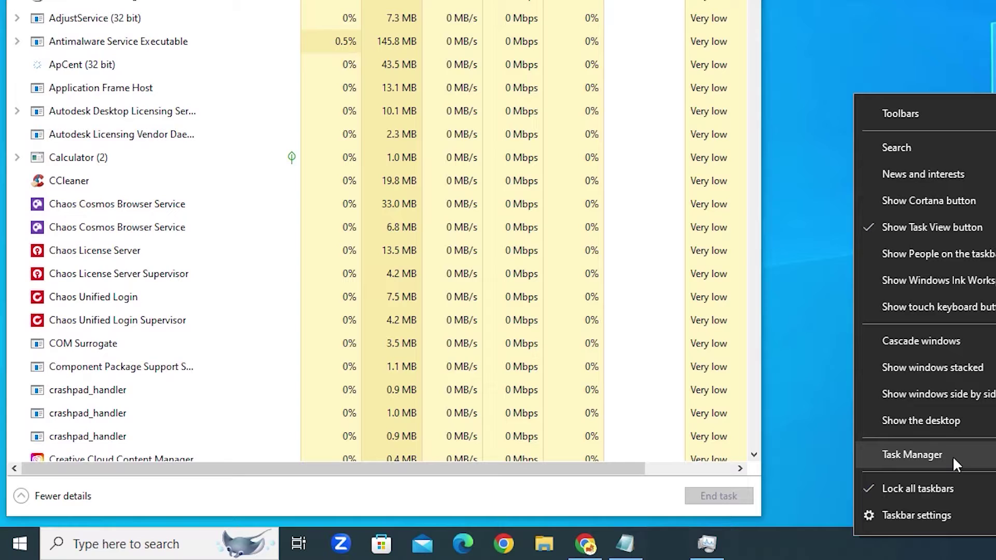
{"action": "left_click", "coordinate": [953, 456]}
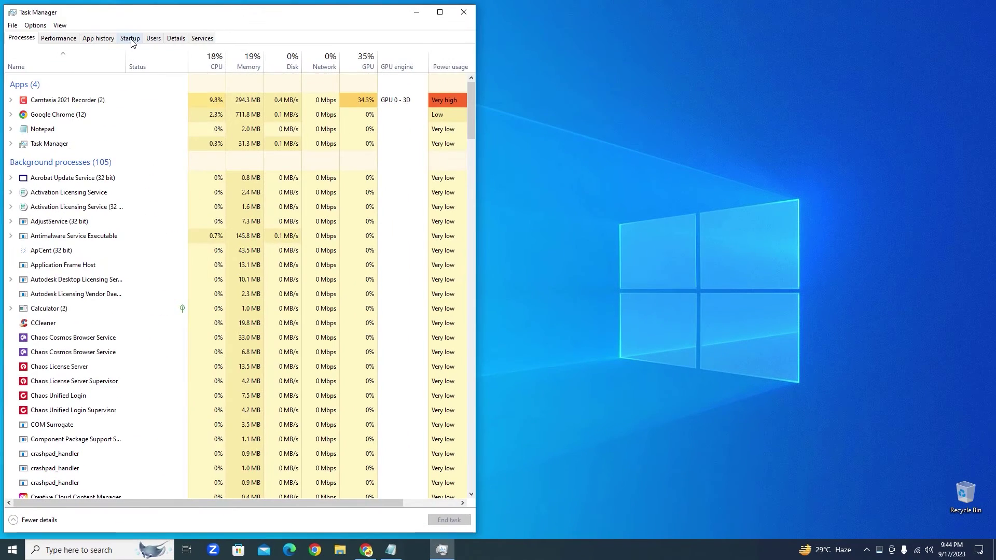
Step: Switch Task Manager to the Startup tab to see startup apps and their impact
{"action": "left_click", "coordinate": [131, 39]}
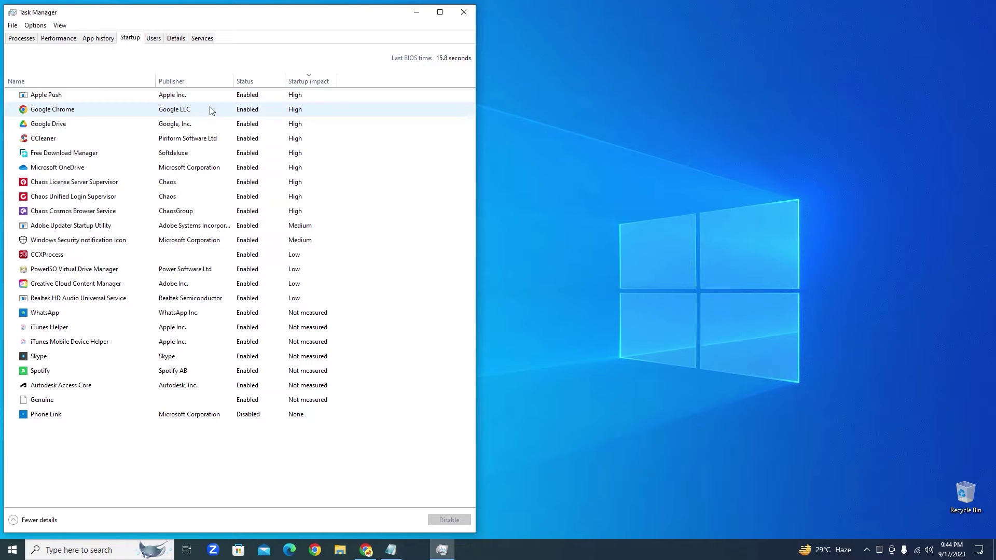
Step: Disable Apple Push, Google Chrome and Microsoft OneDrive from launching at startup
{"action": "right_click", "coordinate": [256, 96]}
{"action": "left_click", "coordinate": [292, 107]}
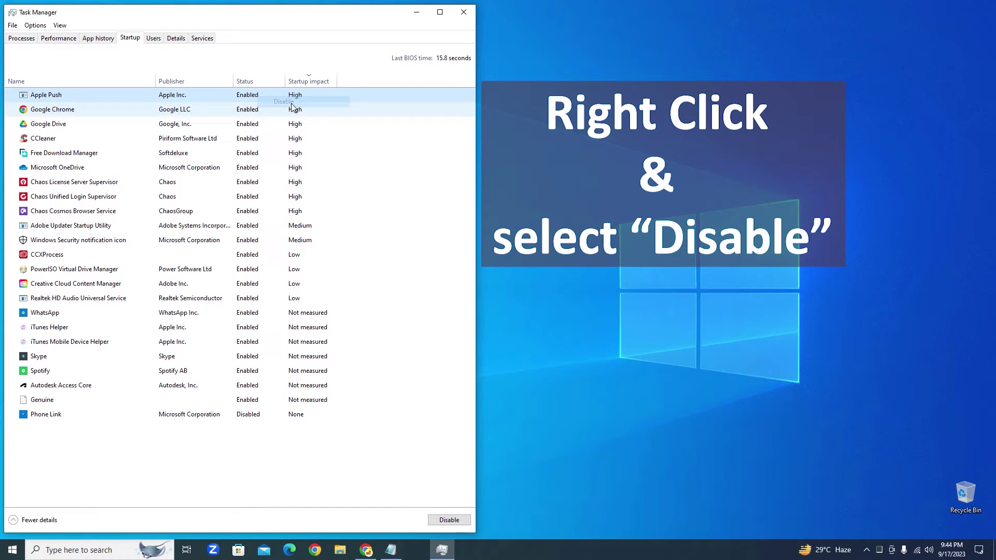
{"action": "right_click", "coordinate": [254, 112]}
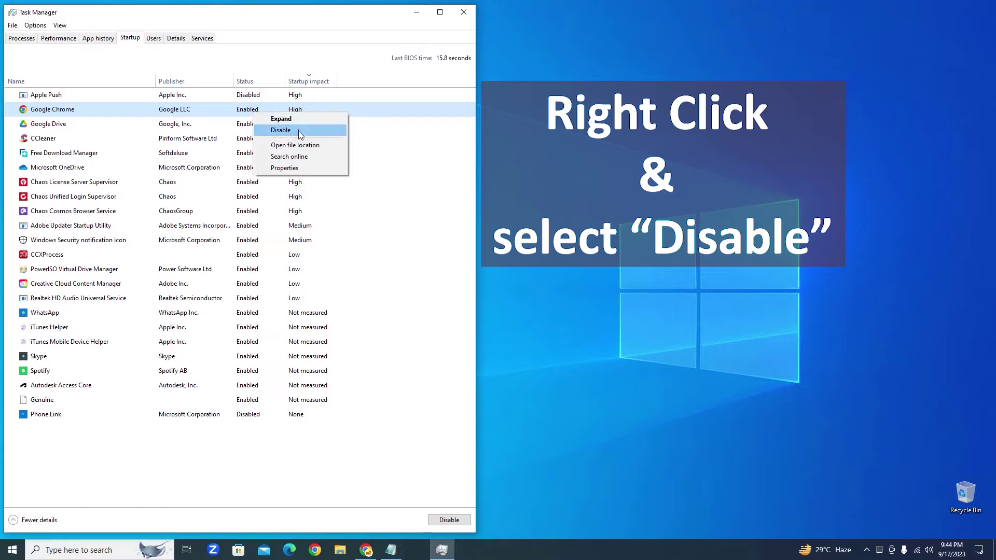
{"action": "left_click", "coordinate": [298, 131]}
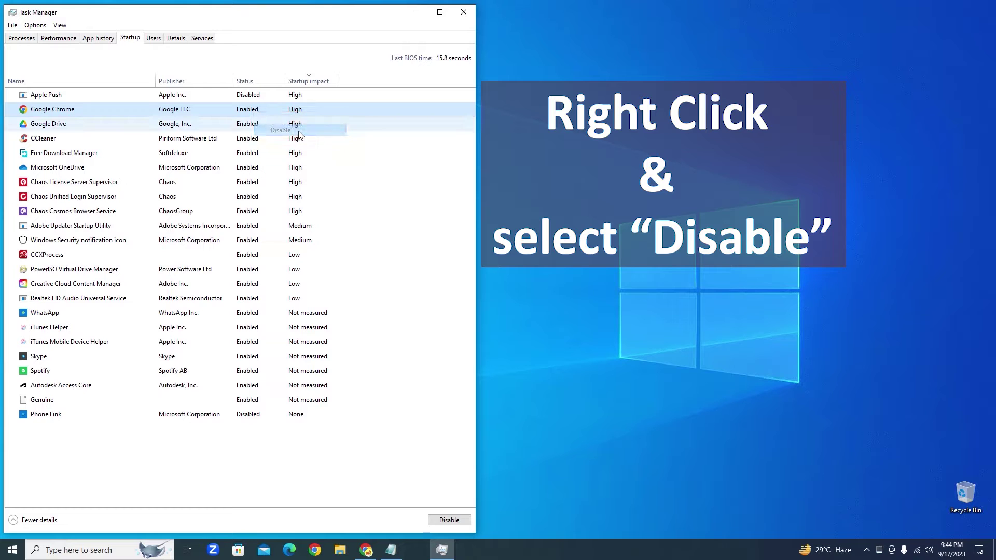
{"action": "left_click", "coordinate": [246, 127]}
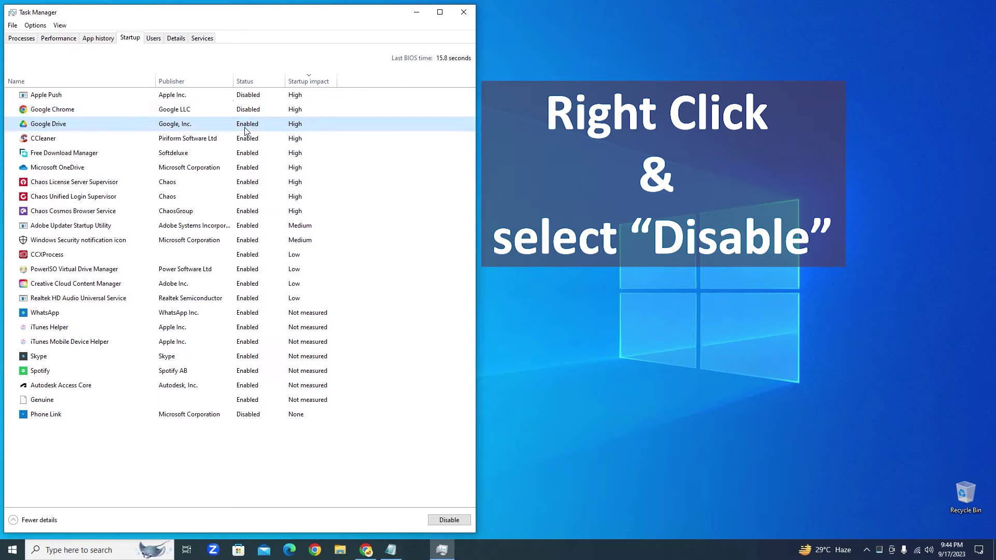
{"action": "left_click", "coordinate": [256, 172]}
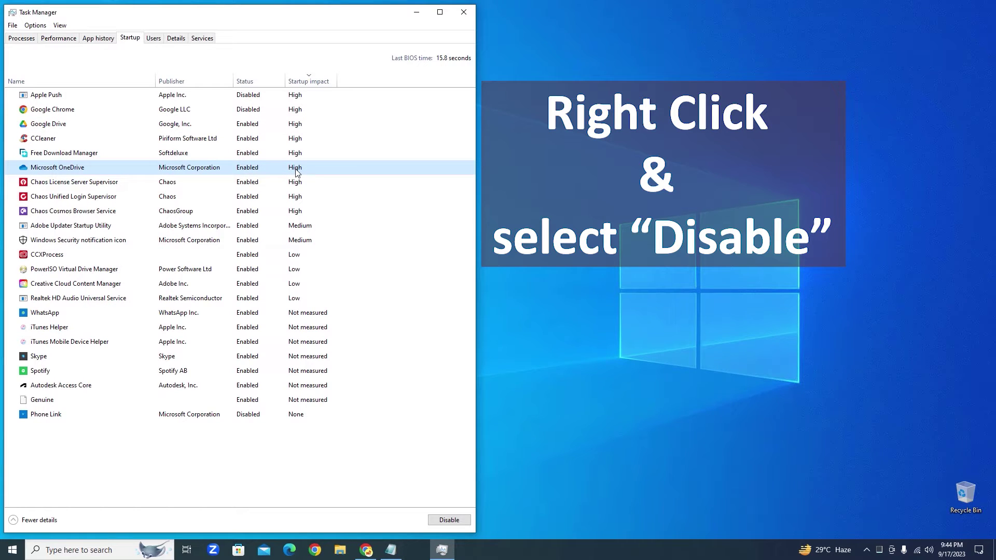
{"action": "right_click", "coordinate": [258, 171]}
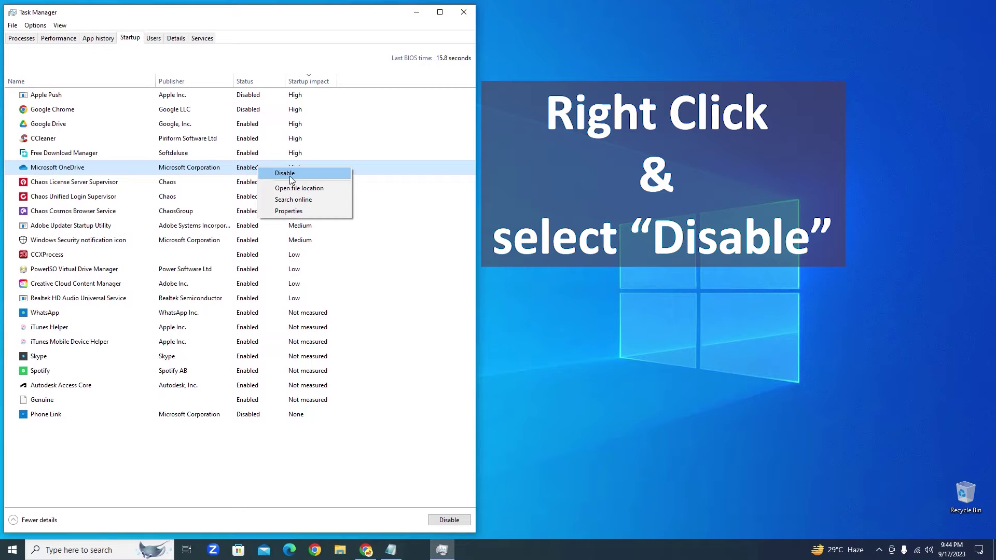
{"action": "left_click", "coordinate": [294, 179]}
Step: Disable Skype and Spotify from launching at startup
{"action": "left_click", "coordinate": [261, 357]}
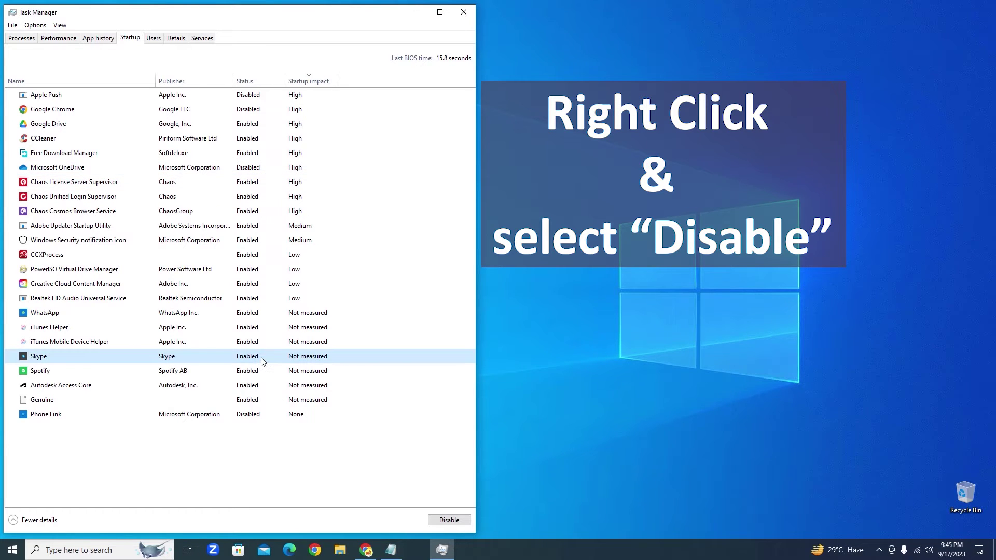
{"action": "right_click", "coordinate": [261, 358]}
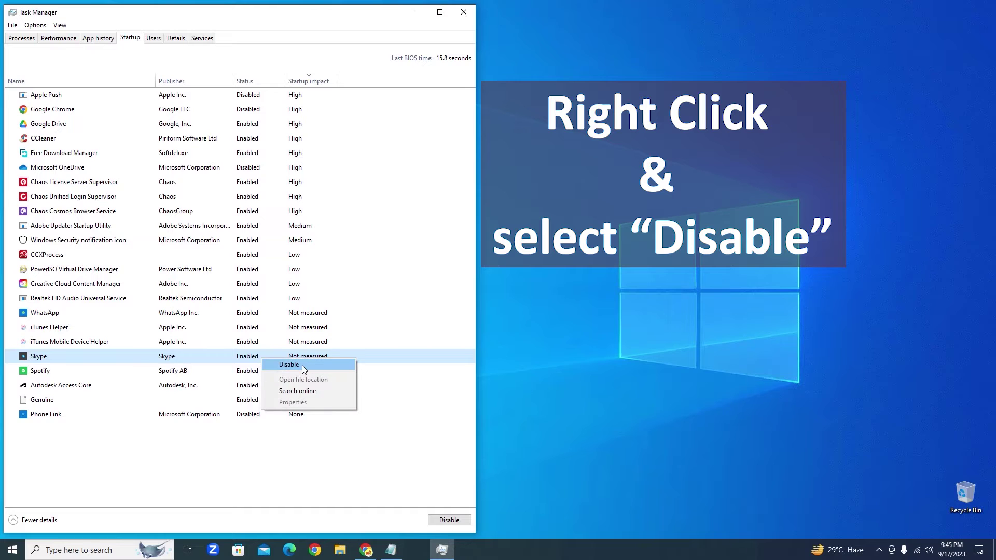
{"action": "left_click", "coordinate": [302, 365]}
{"action": "left_click", "coordinate": [259, 371]}
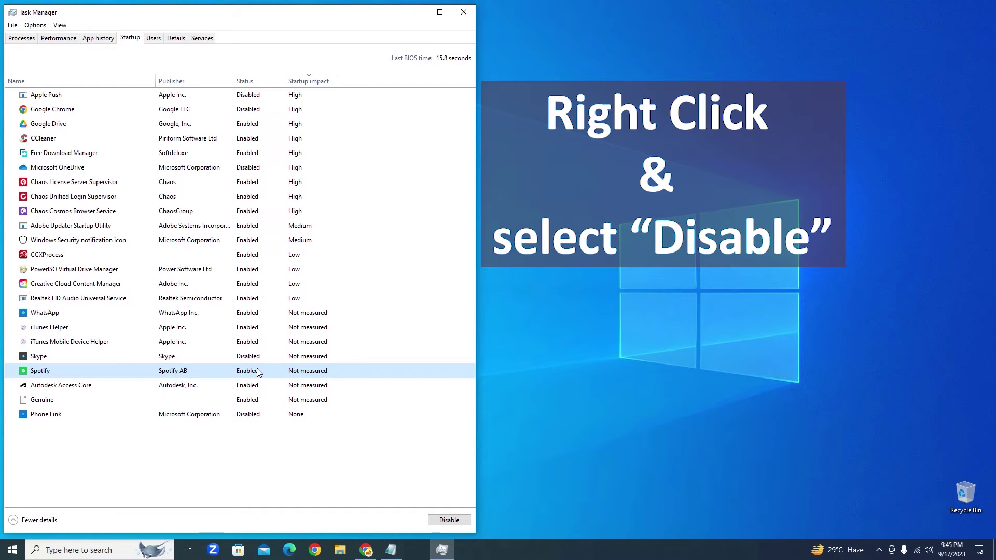
{"action": "right_click", "coordinate": [259, 372]}
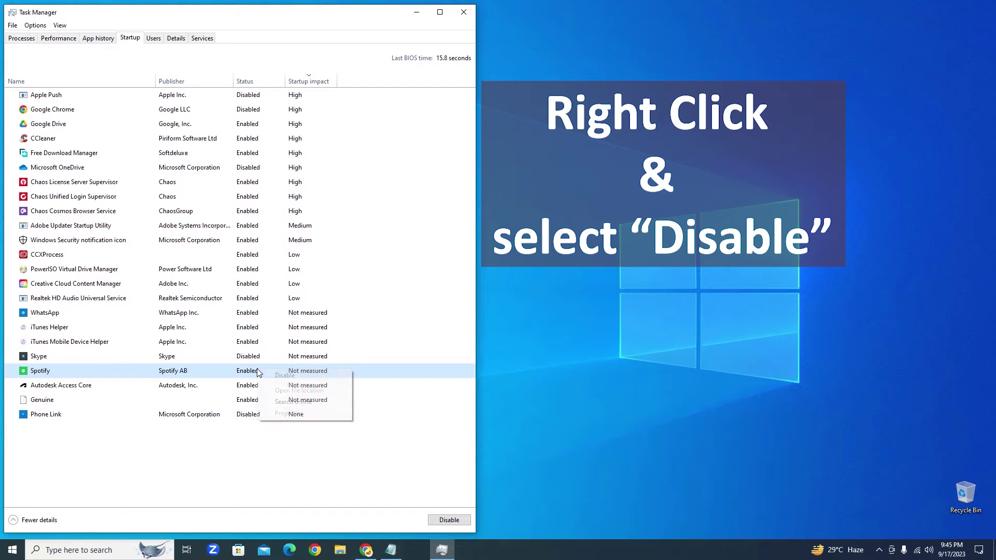
{"action": "left_click", "coordinate": [300, 375]}
Step: Disable iTunes Mobile Device Helper and iTunes Helper at startup
{"action": "left_click", "coordinate": [255, 342]}
{"action": "right_click", "coordinate": [255, 341]}
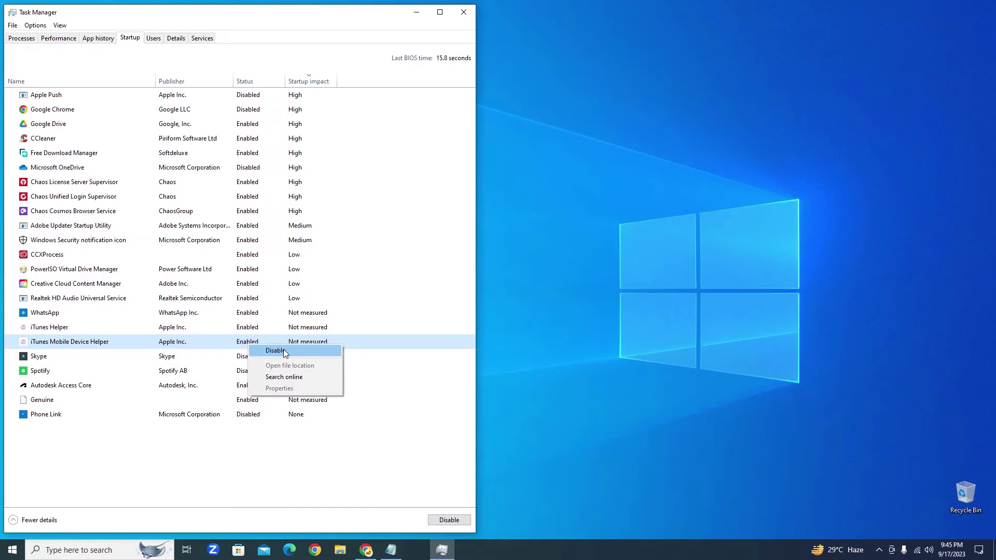
{"action": "left_click", "coordinate": [284, 349]}
{"action": "right_click", "coordinate": [256, 328]}
{"action": "left_click", "coordinate": [285, 334]}
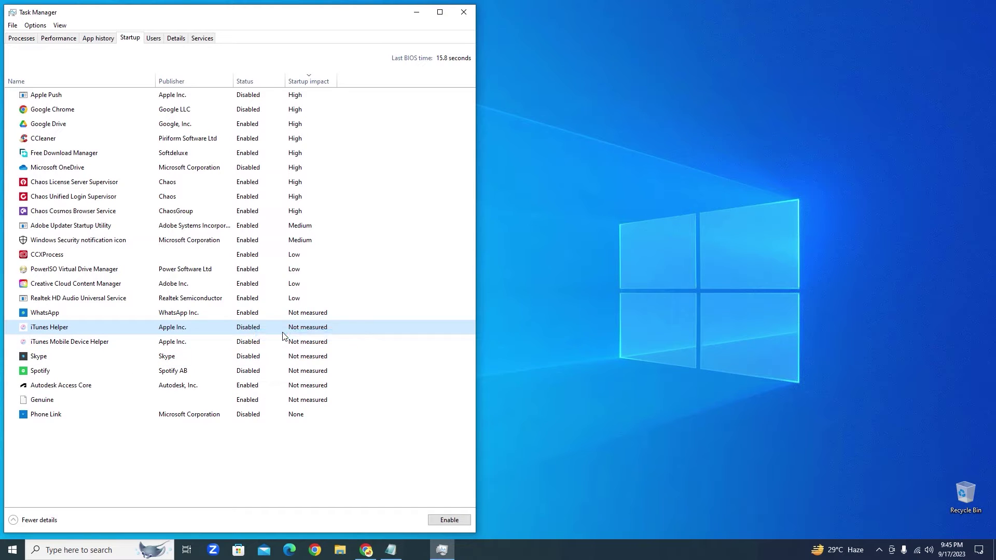
Step: Disable Chaos Cosmos Browser Service, Chaos Unified Login Supervisor and Chaos License Server Supervisor at startup
{"action": "left_click", "coordinate": [253, 211]}
{"action": "right_click", "coordinate": [252, 211]}
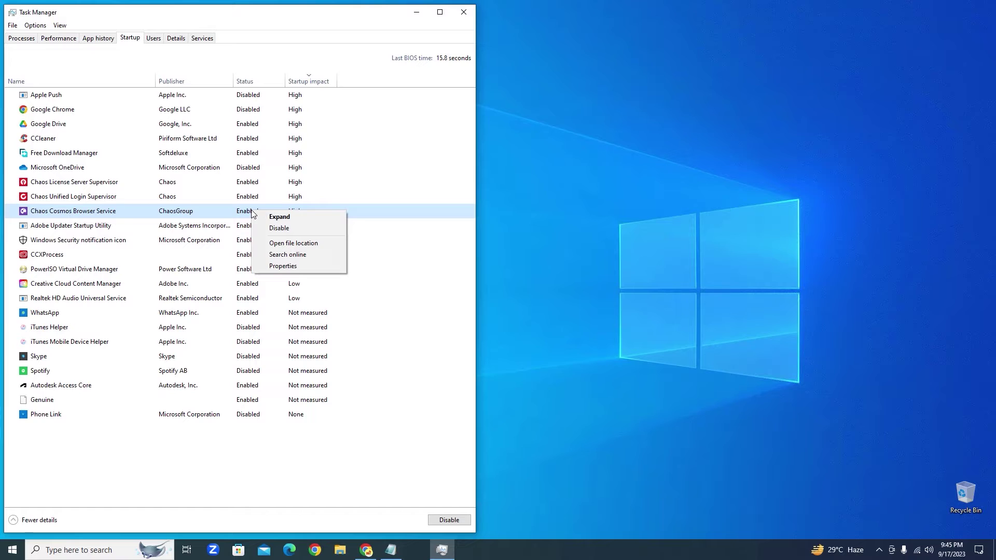
{"action": "left_click", "coordinate": [287, 229]}
{"action": "left_click", "coordinate": [253, 196]}
{"action": "right_click", "coordinate": [253, 197]}
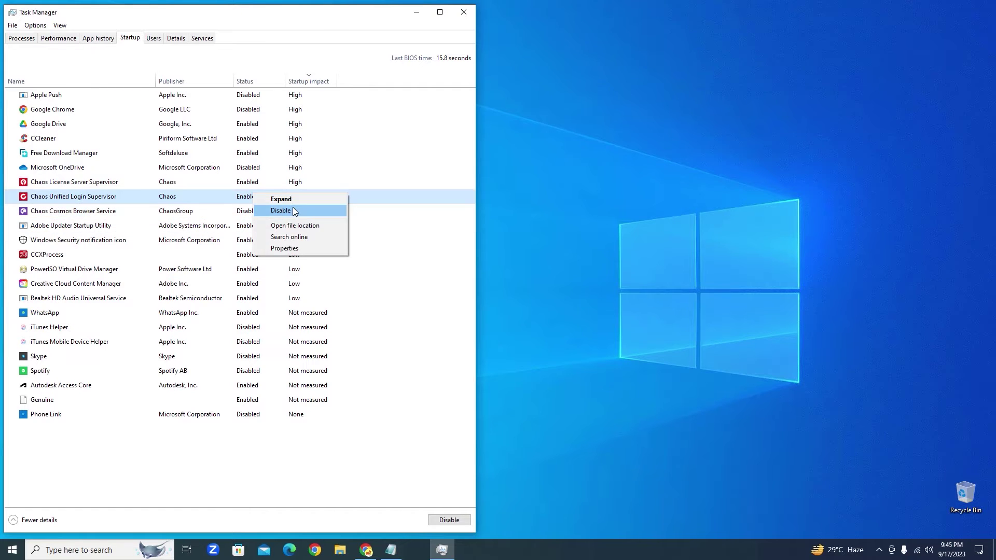
{"action": "left_click", "coordinate": [289, 208]}
{"action": "left_click", "coordinate": [256, 182]}
{"action": "right_click", "coordinate": [255, 184]}
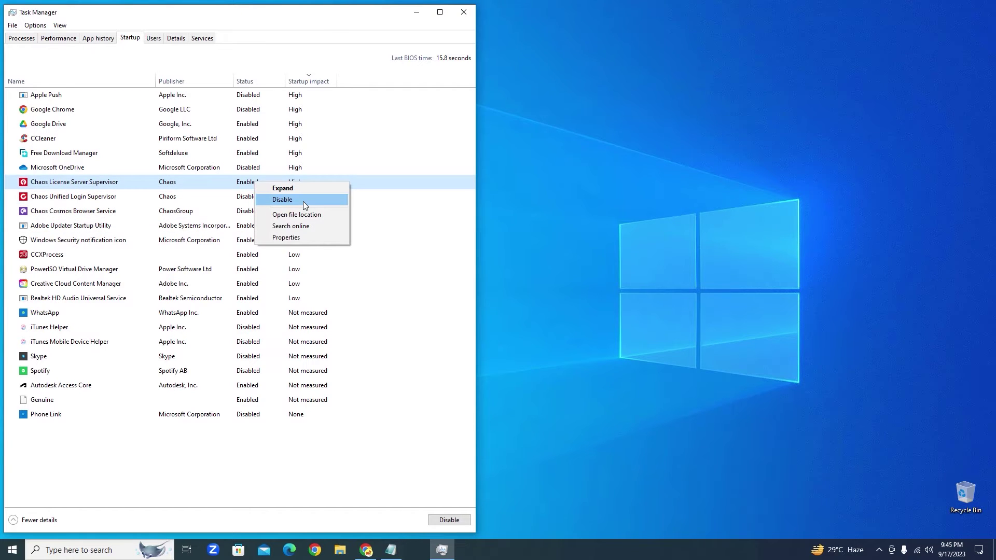
{"action": "left_click", "coordinate": [303, 201]}
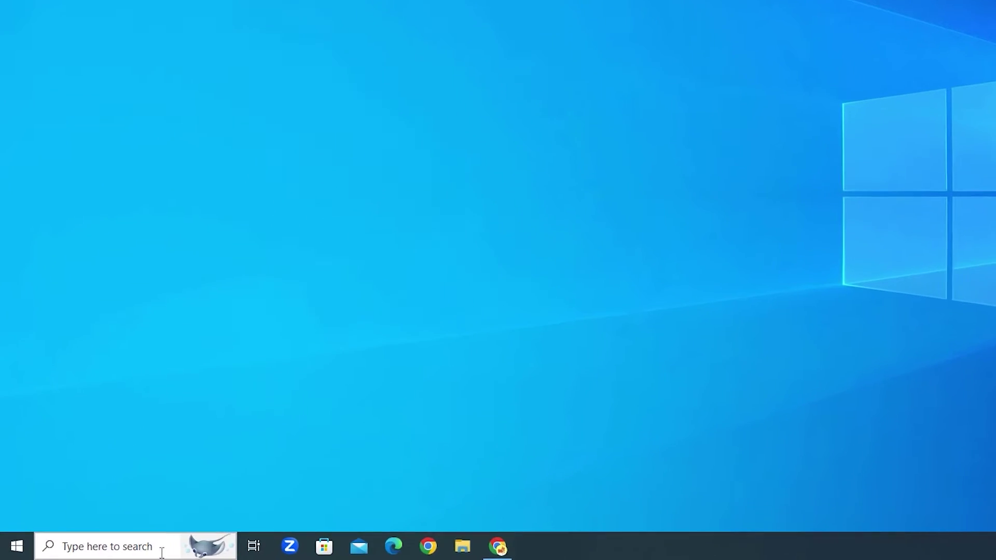
Step: Search Windows for 'storage settings'
{"action": "left_click", "coordinate": [119, 551]}
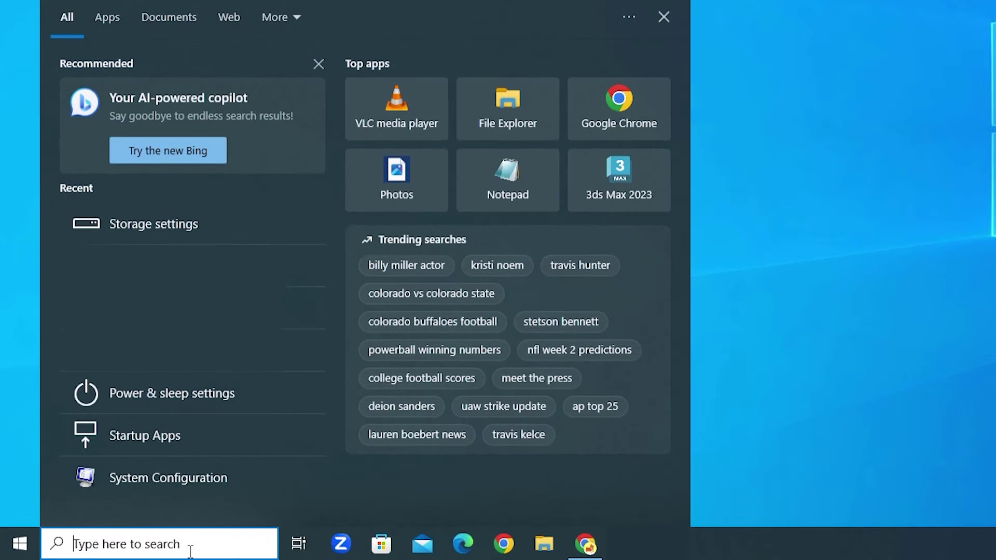
{"action": "type", "text": "st"}
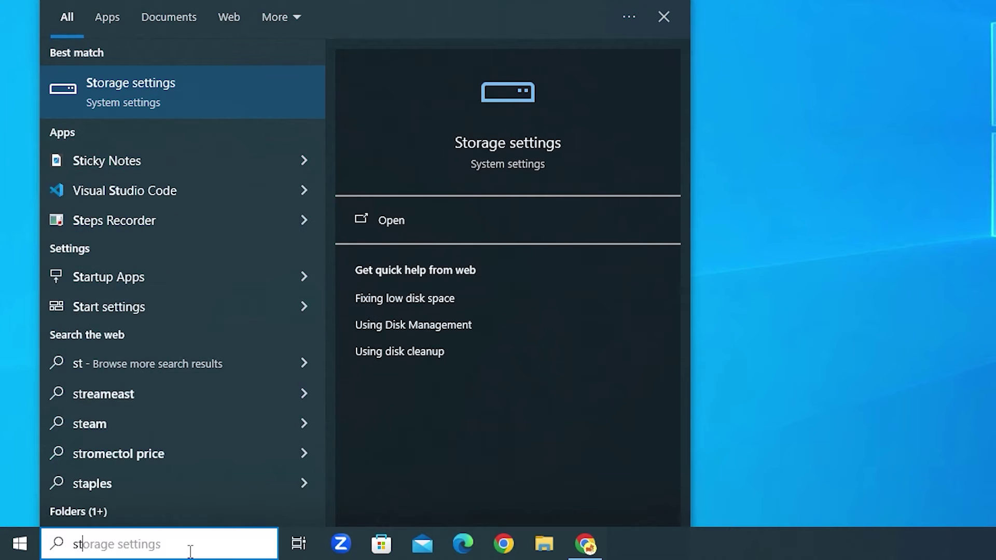
{"action": "type", "text": "orage settings"}
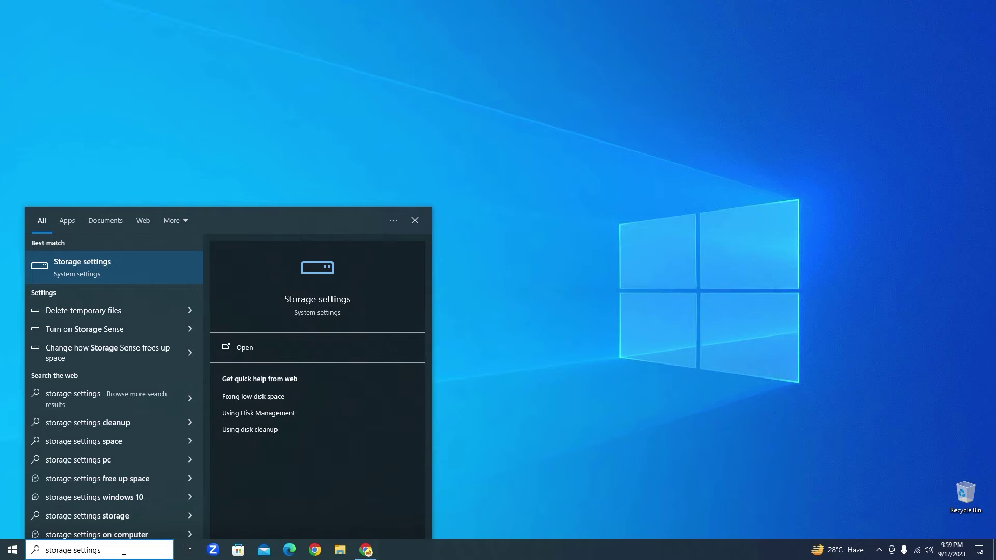
Step: Open the Storage settings page and switch Storage Sense on
{"action": "left_click", "coordinate": [90, 270]}
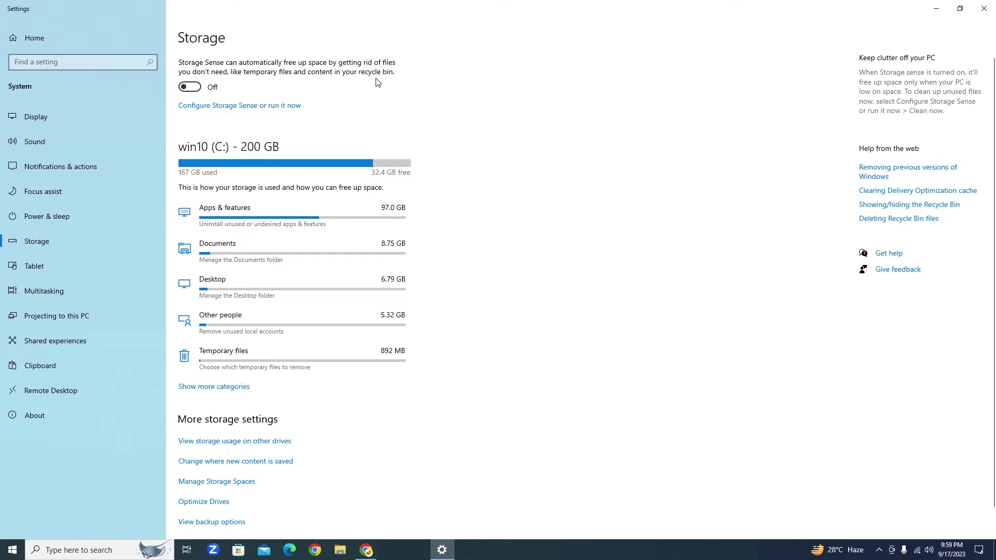
{"action": "left_click", "coordinate": [198, 87]}
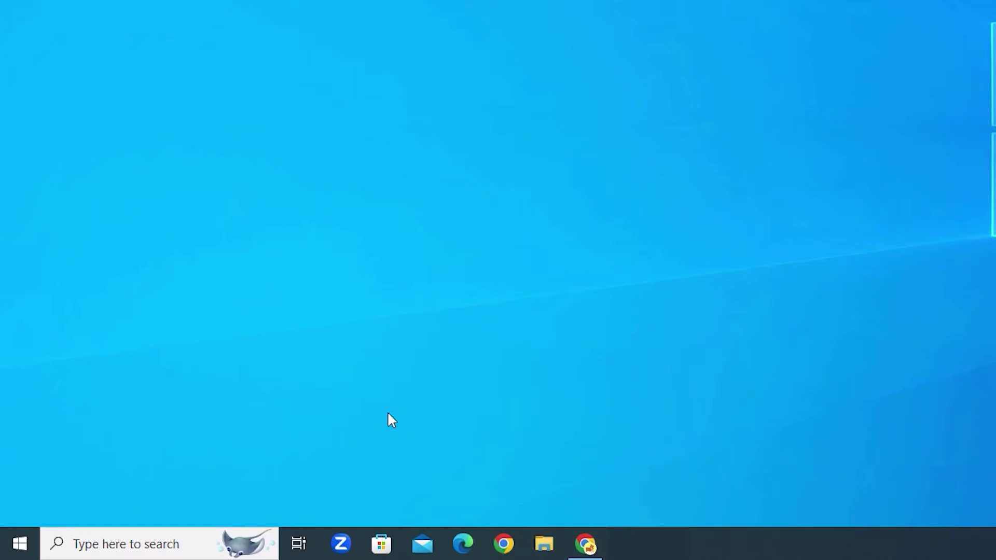
Step: Find Disk Cleanup in Windows Search, correcting the 'disk claen' typo, and launch it
{"action": "left_click", "coordinate": [176, 543]}
{"action": "type", "text": "d"}
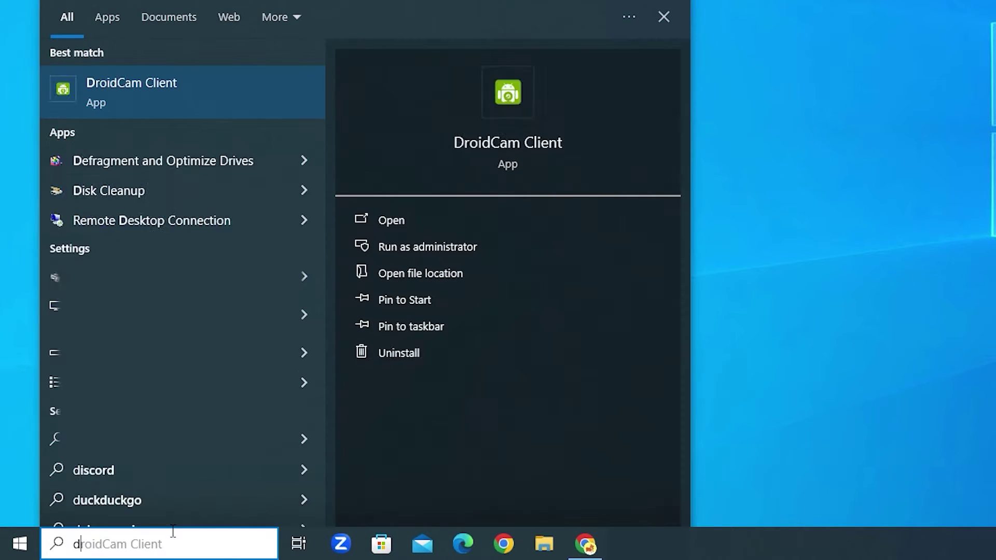
{"action": "type", "text": "isk claen"}
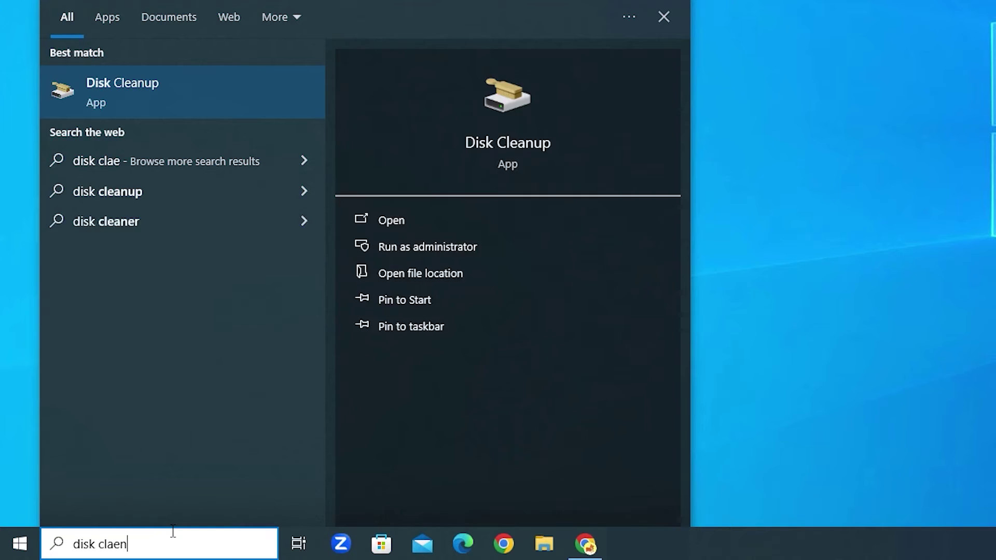
{"action": "key", "text": "BackSpace"}
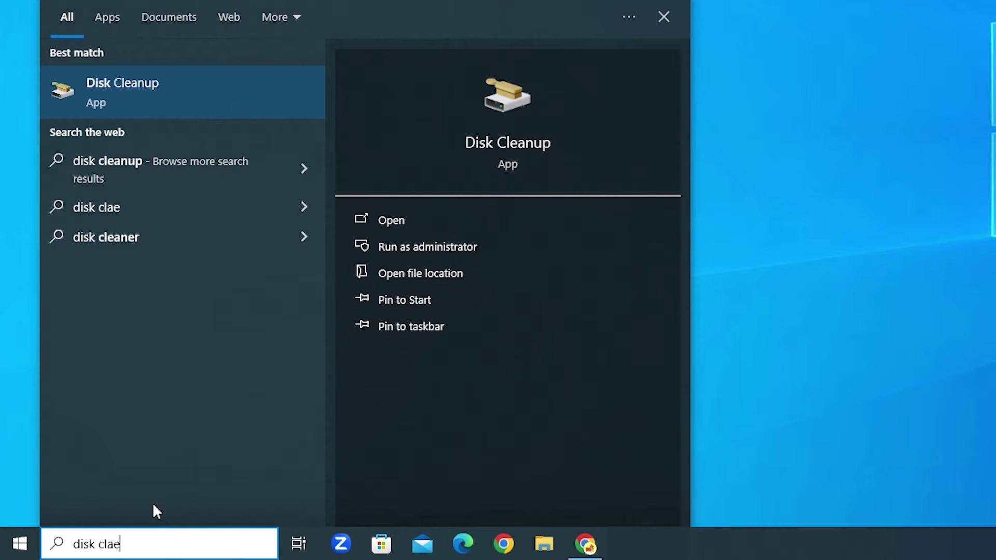
{"action": "left_click", "coordinate": [148, 95]}
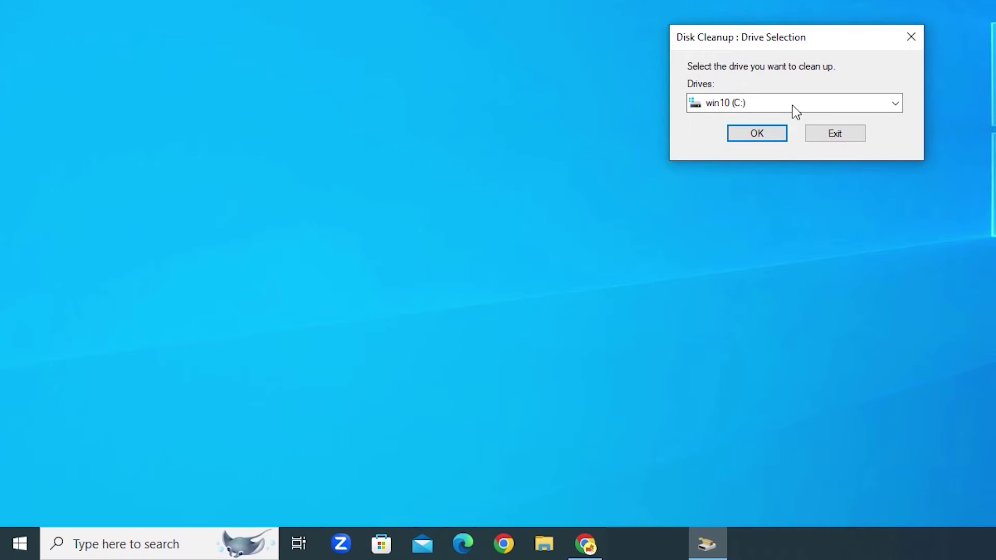
Step: Scan win10 (C:), review the 4.09 GB of freeable files, and start a system-files cleanup
{"action": "left_click", "coordinate": [780, 130]}
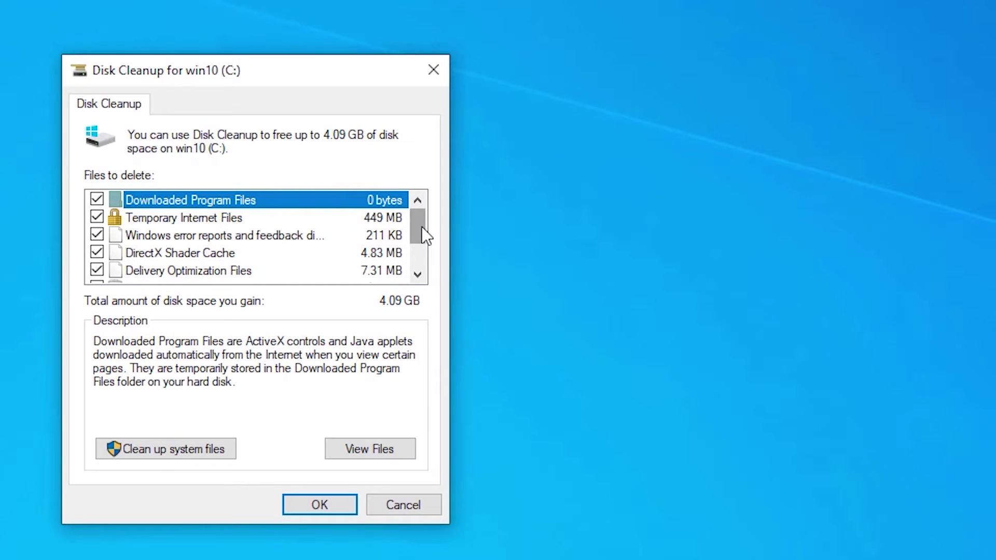
{"action": "left_click_drag", "start_coordinate": [420, 227], "coordinate": [416, 260]}
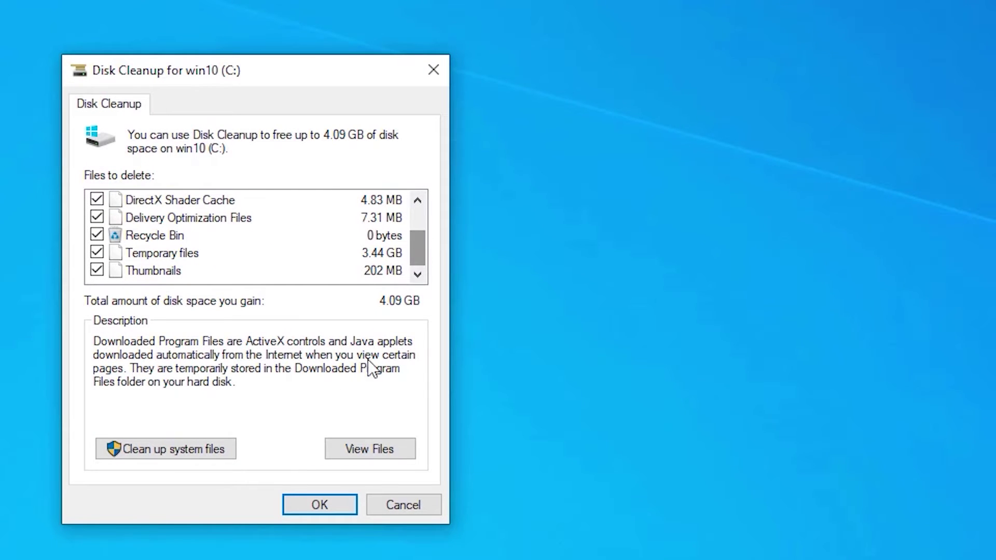
{"action": "left_click", "coordinate": [160, 449]}
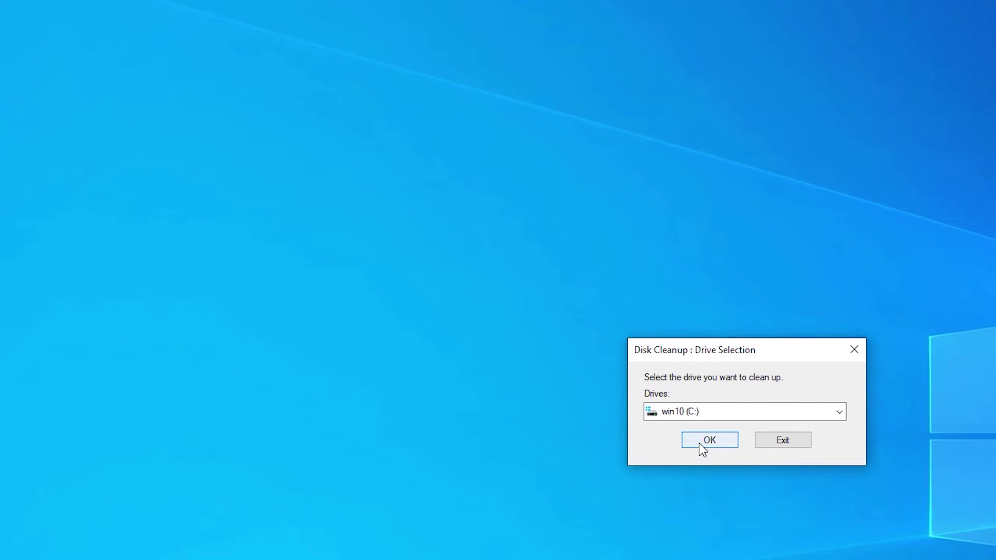
Step: Rescan C: with system files and permanently delete the checked 4.70 GB, including Windows Update Cleanup
{"action": "left_click", "coordinate": [699, 444]}
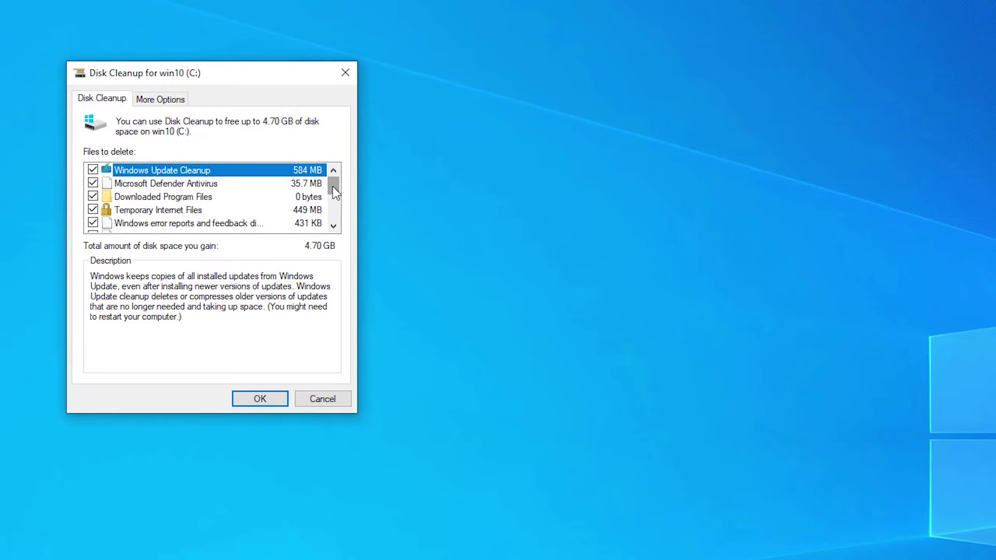
{"action": "mouse_move", "coordinate": [332, 187]}
{"action": "left_mouse_down"}
{"action": "mouse_move", "coordinate": [332, 214]}
{"action": "mouse_move", "coordinate": [331, 179]}
{"action": "left_mouse_up"}
{"action": "left_click", "coordinate": [269, 399]}
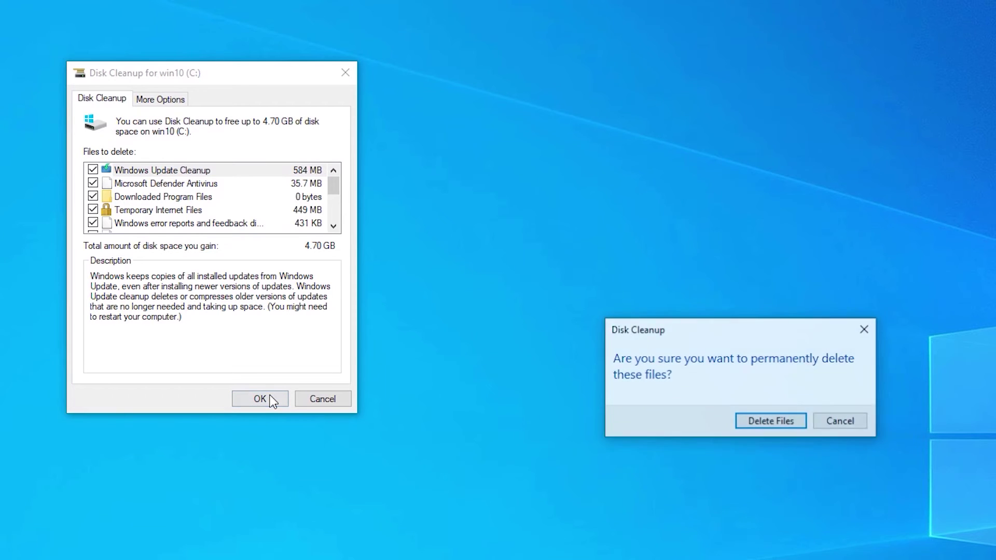
{"action": "left_click", "coordinate": [739, 421]}
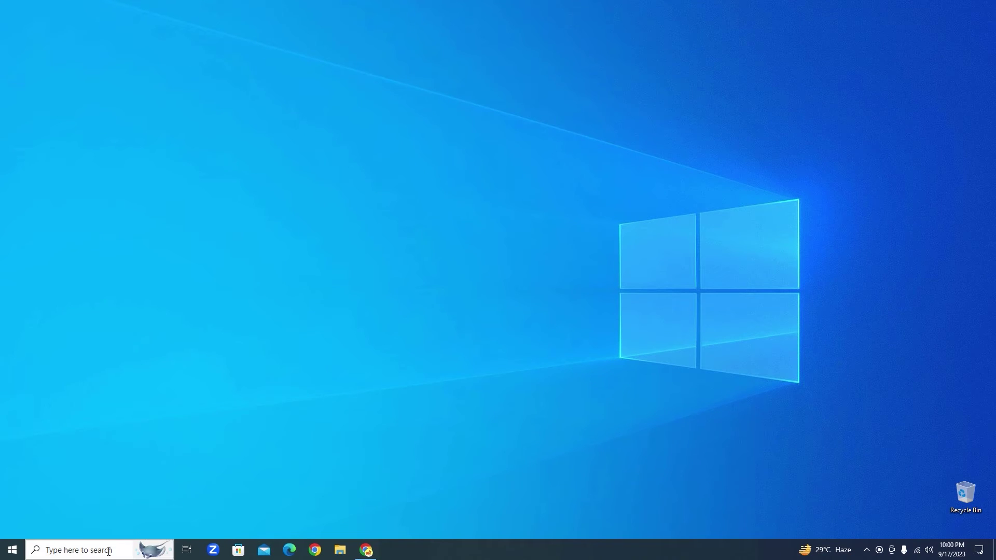
Step: Search 'defragment' and open Defragment and Optimize Drives
{"action": "left_click", "coordinate": [108, 551]}
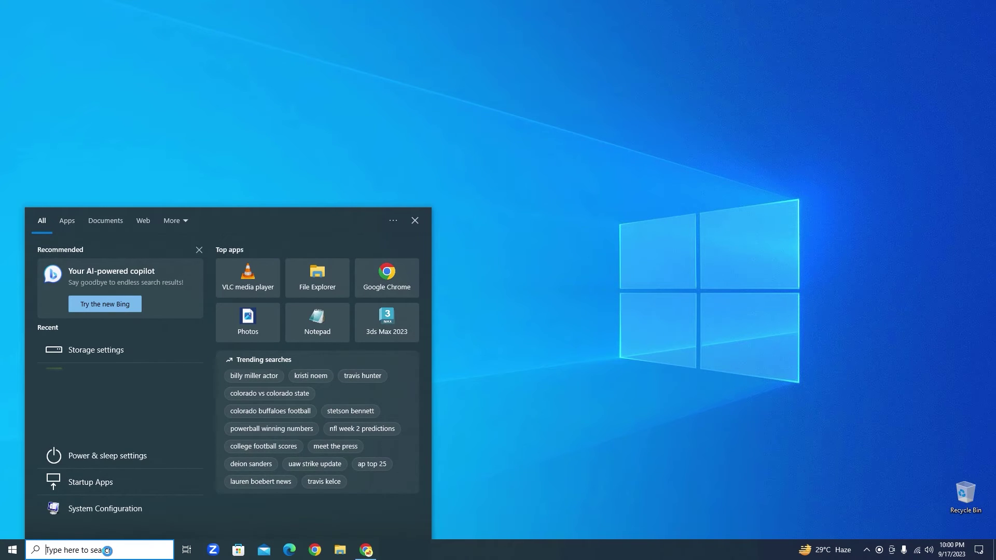
{"action": "type", "text": "defragment"}
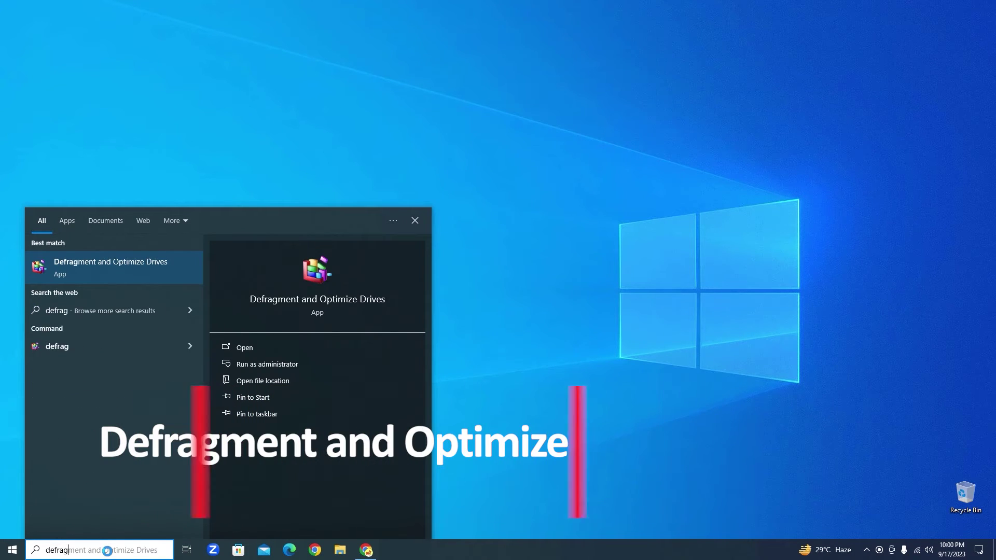
{"action": "left_click", "coordinate": [86, 274]}
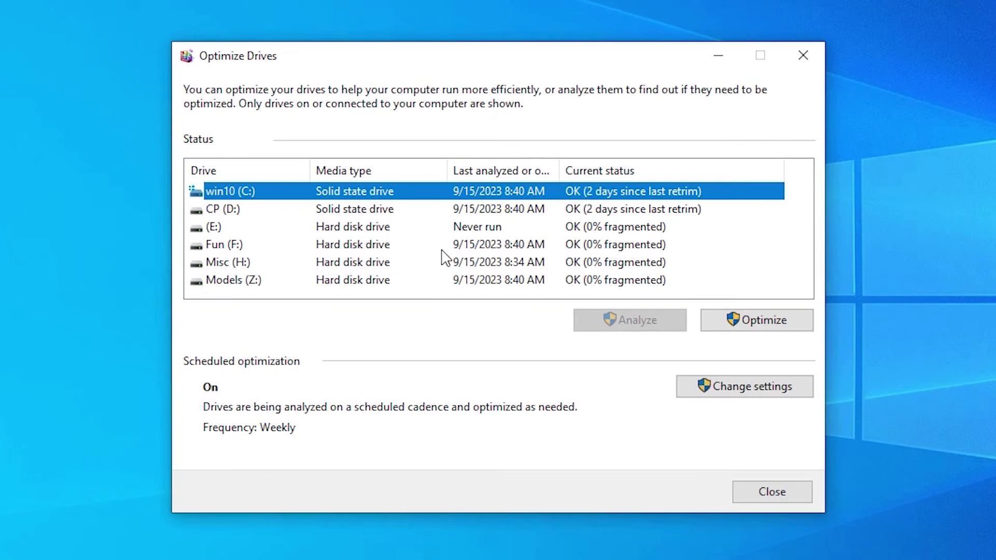
Step: Optimize the win10 (C:) and CP (D:) drives, then select the (E:) hard disk drive
{"action": "left_click", "coordinate": [755, 331]}
{"action": "left_click", "coordinate": [674, 210]}
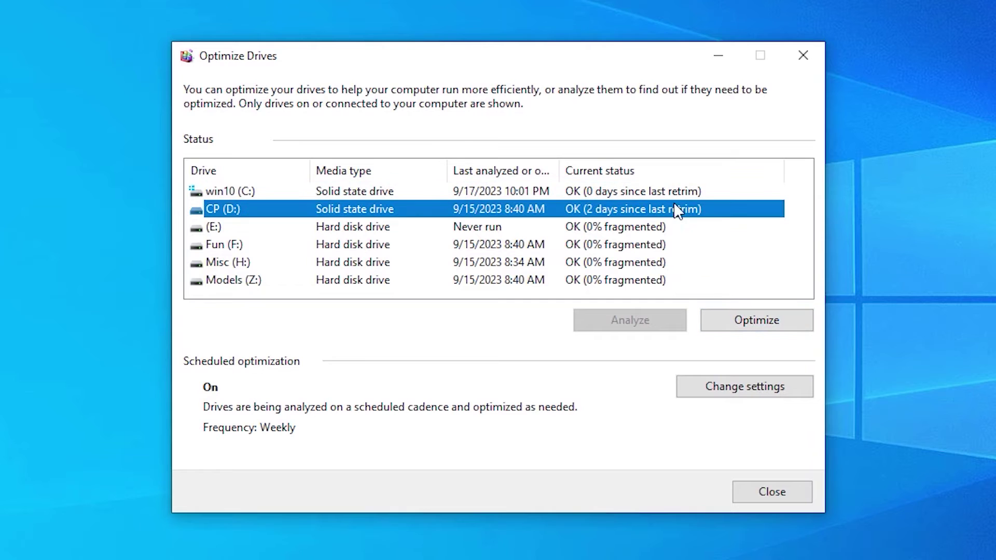
{"action": "left_click", "coordinate": [723, 327]}
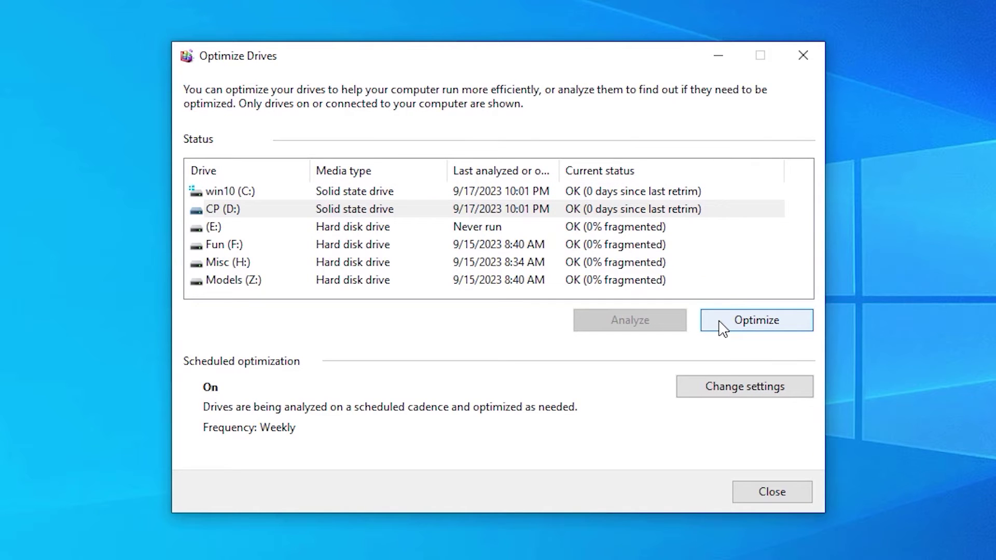
{"action": "left_click", "coordinate": [631, 227]}
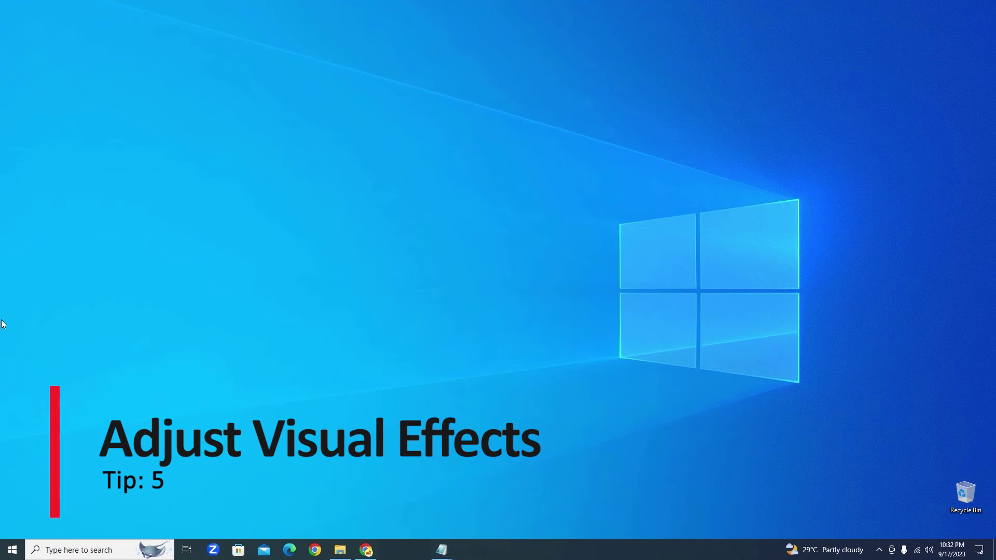
Step: Open Performance Options via an 'advanced system' search, with File Explorer on CP (D:) beside it
{"action": "left_click", "coordinate": [98, 551]}
{"action": "type", "text": "adv"}
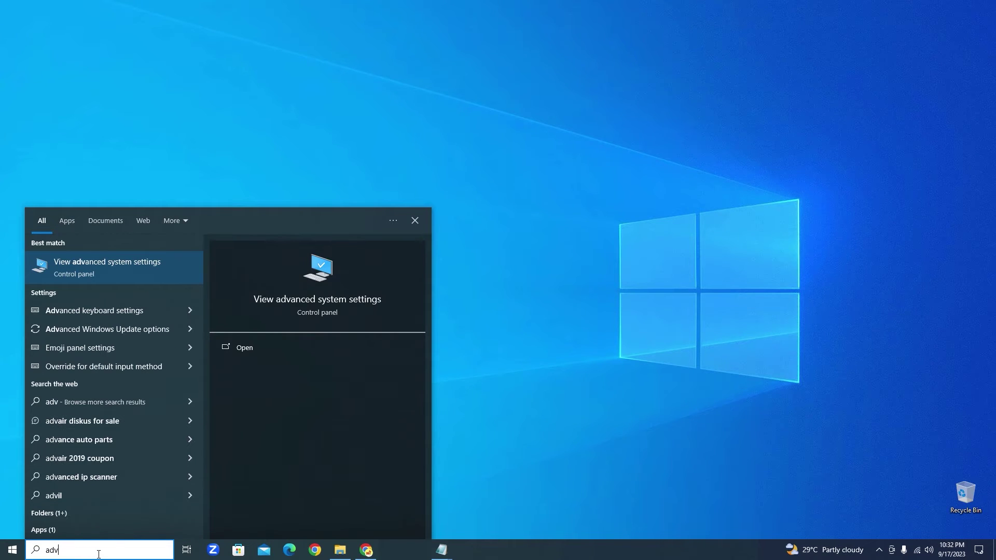
{"action": "type", "text": "an"}
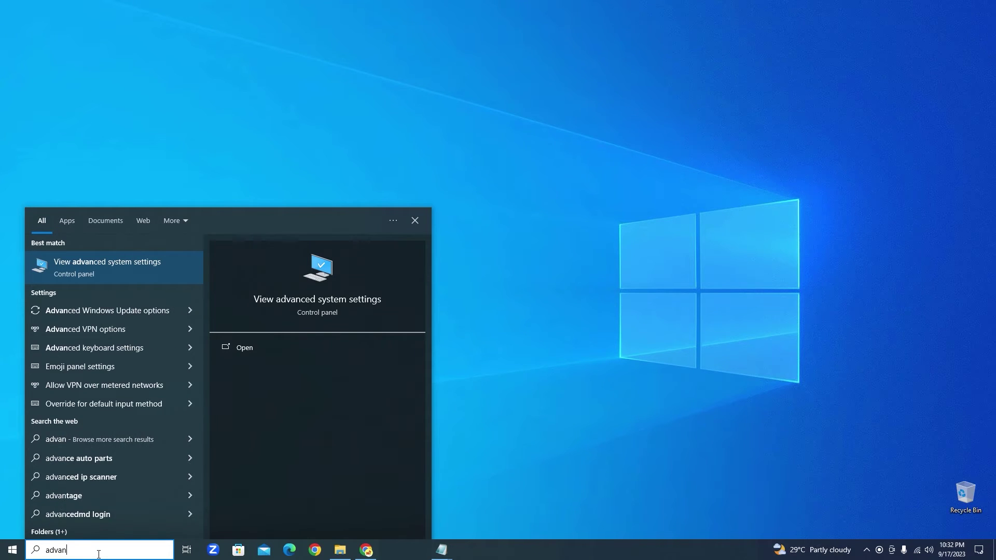
{"action": "type", "text": "ced system"}
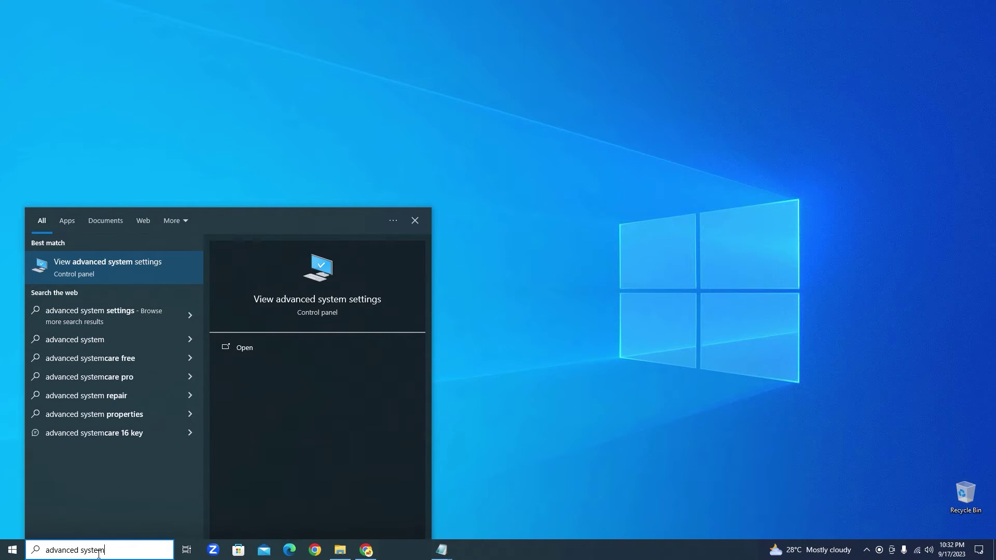
{"action": "left_click", "coordinate": [114, 260]}
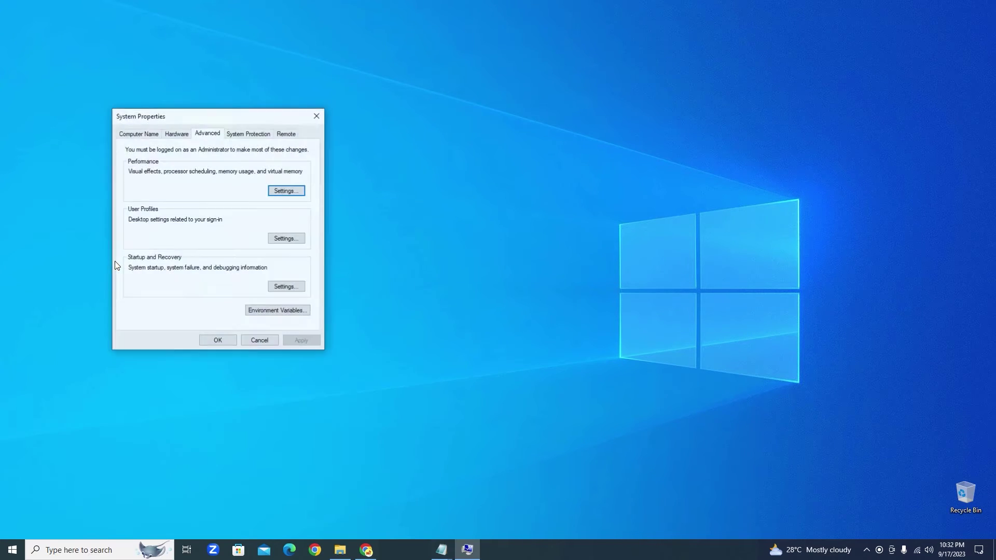
{"action": "left_click", "coordinate": [280, 192]}
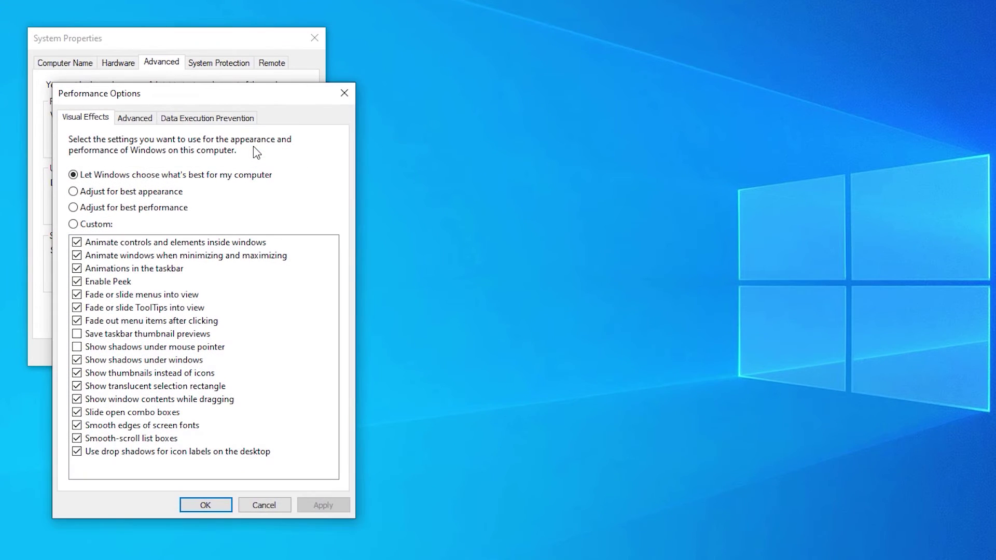
{"action": "left_click", "coordinate": [342, 543]}
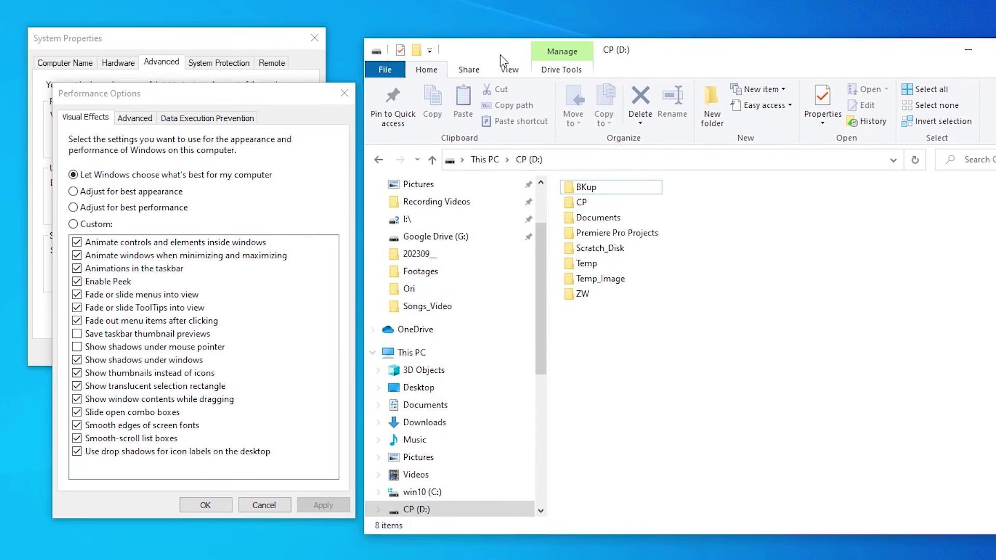
{"action": "left_click_drag", "start_coordinate": [500, 55], "coordinate": [495, 46]}
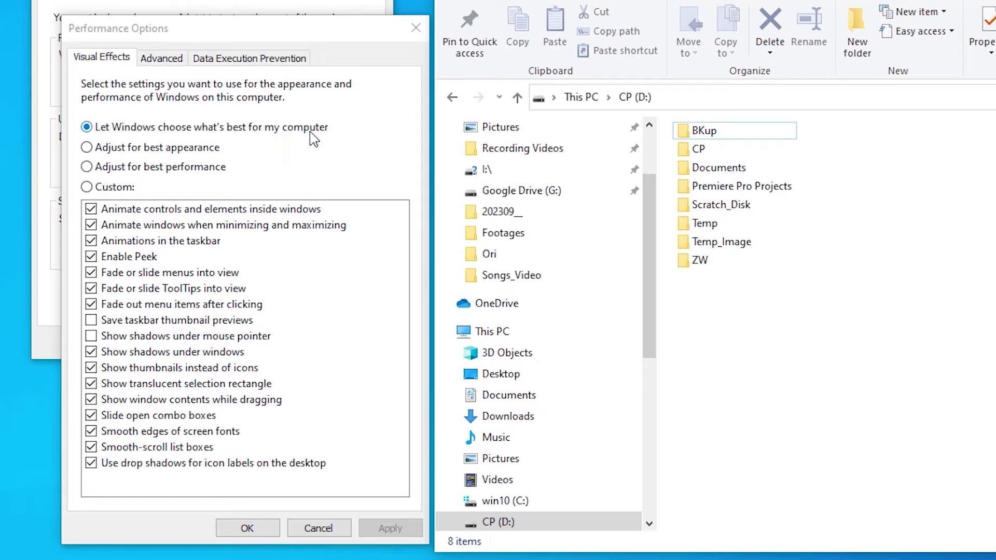
Step: Apply best performance, then re-enable taskbar animations, thumbnail previews, thumbnails, drag contents and smooth fonts
{"action": "left_click", "coordinate": [87, 168]}
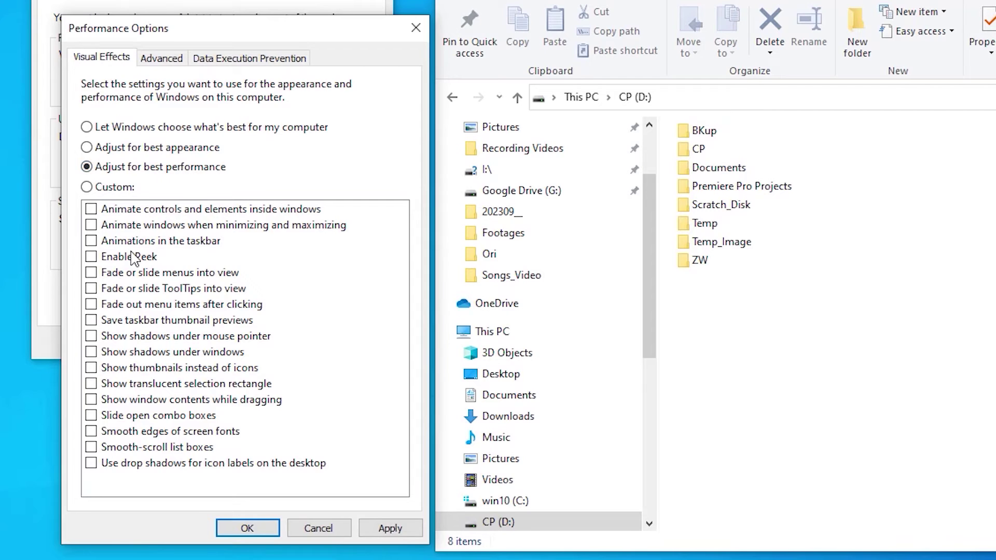
{"action": "left_click", "coordinate": [373, 526]}
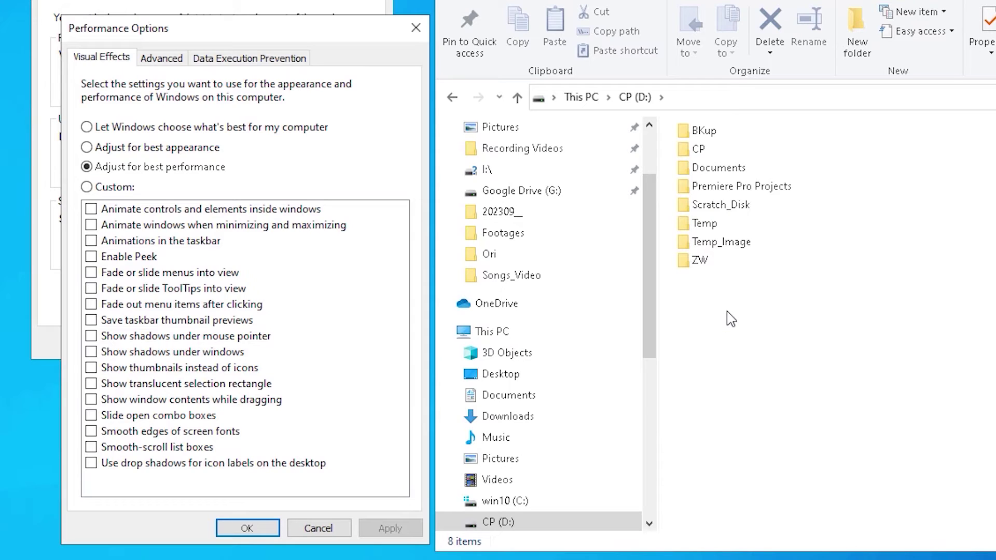
{"action": "left_click", "coordinate": [90, 242]}
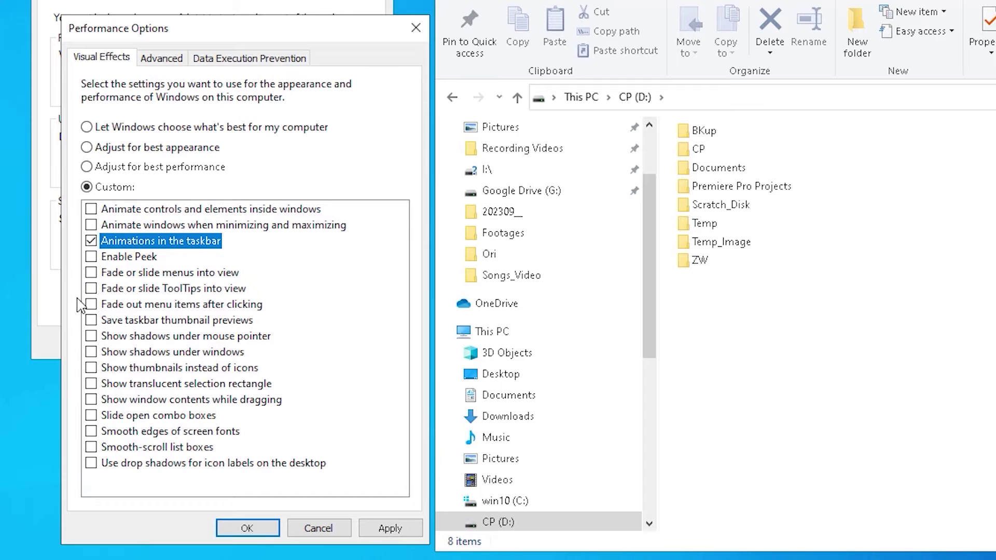
{"action": "left_click", "coordinate": [92, 321]}
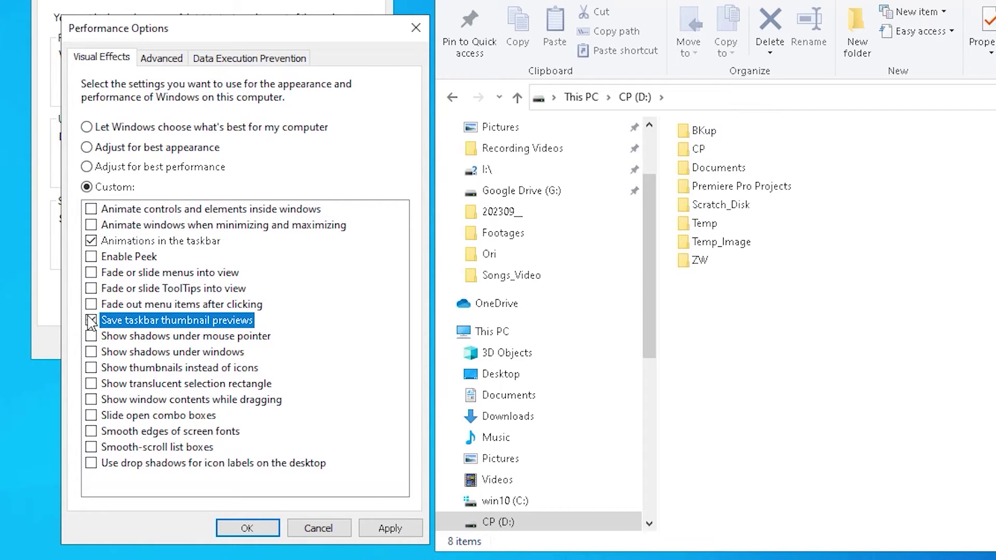
{"action": "left_click", "coordinate": [92, 321]}
{"action": "left_click", "coordinate": [92, 368]}
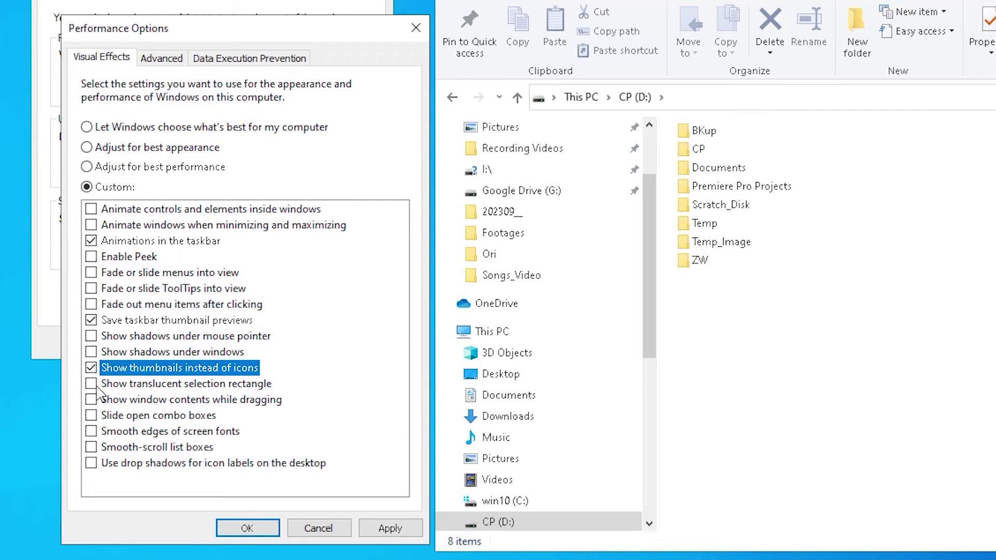
{"action": "left_click", "coordinate": [92, 400]}
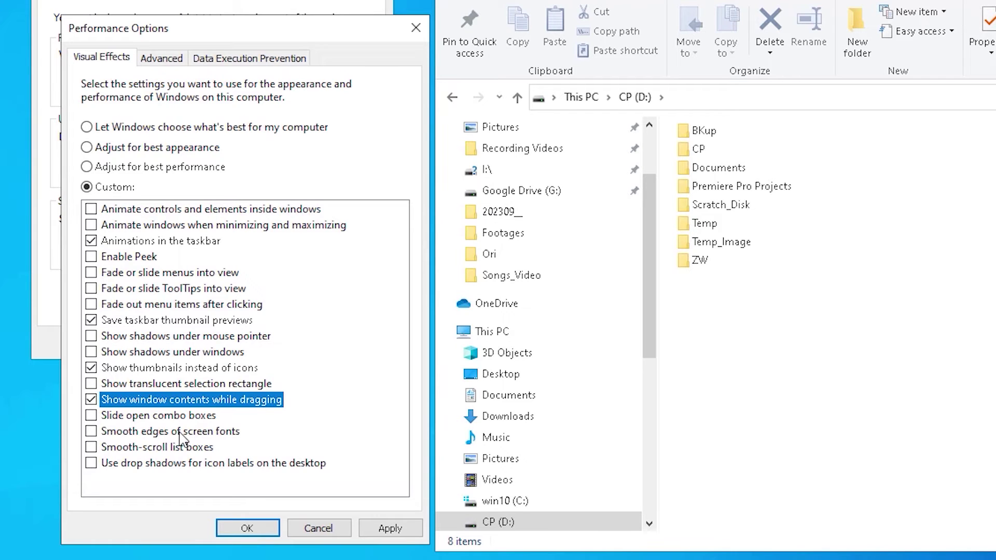
{"action": "left_click", "coordinate": [92, 434]}
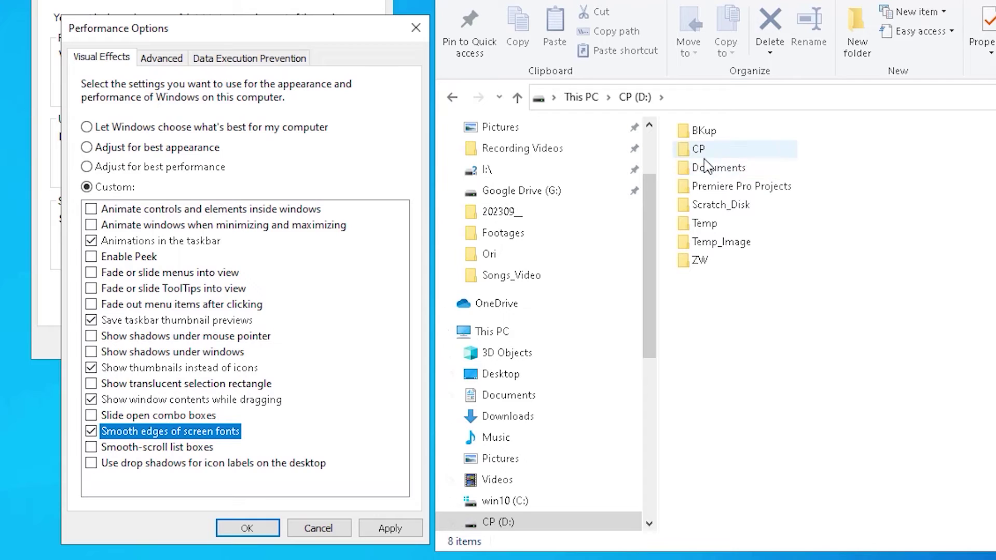
{"action": "left_click", "coordinate": [377, 533]}
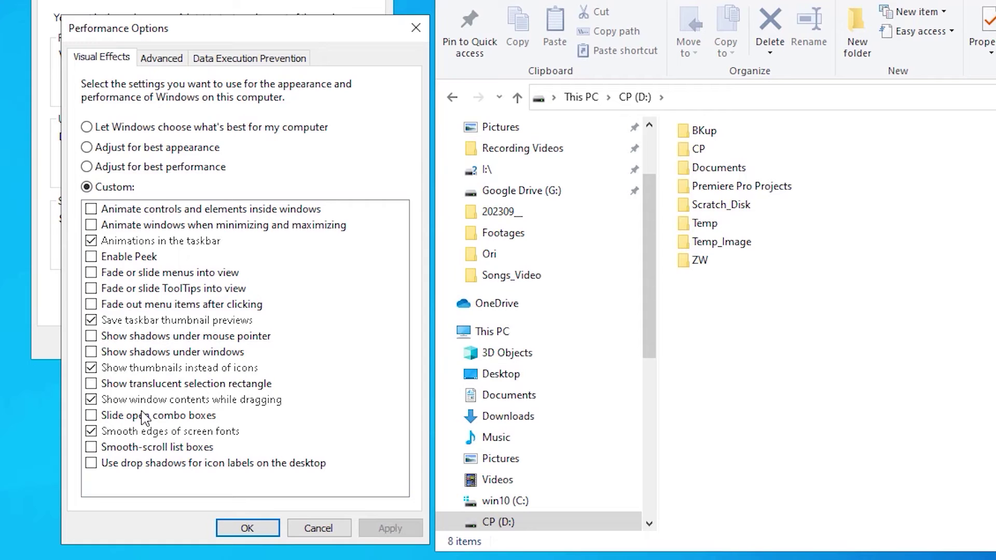
{"action": "left_click", "coordinate": [233, 527]}
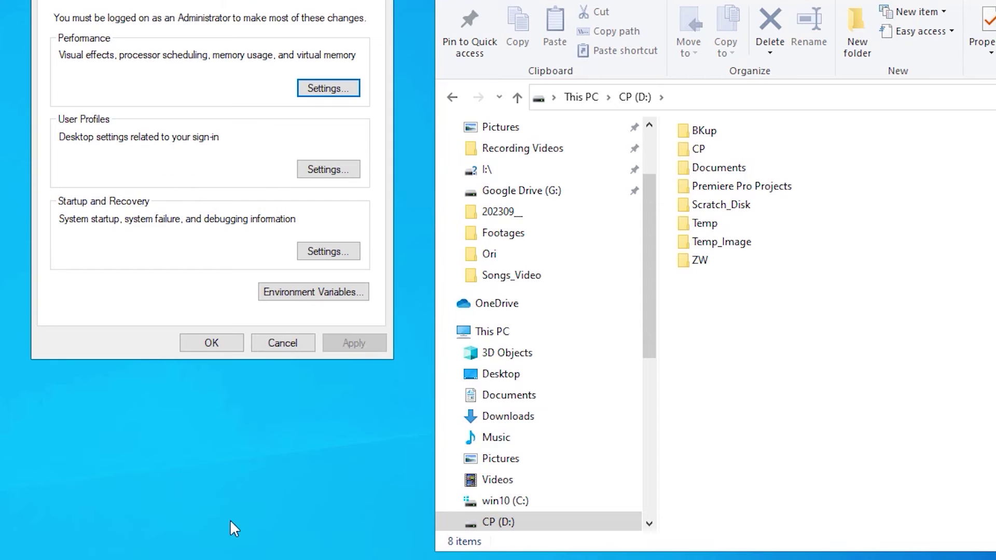
{"action": "left_click", "coordinate": [226, 341]}
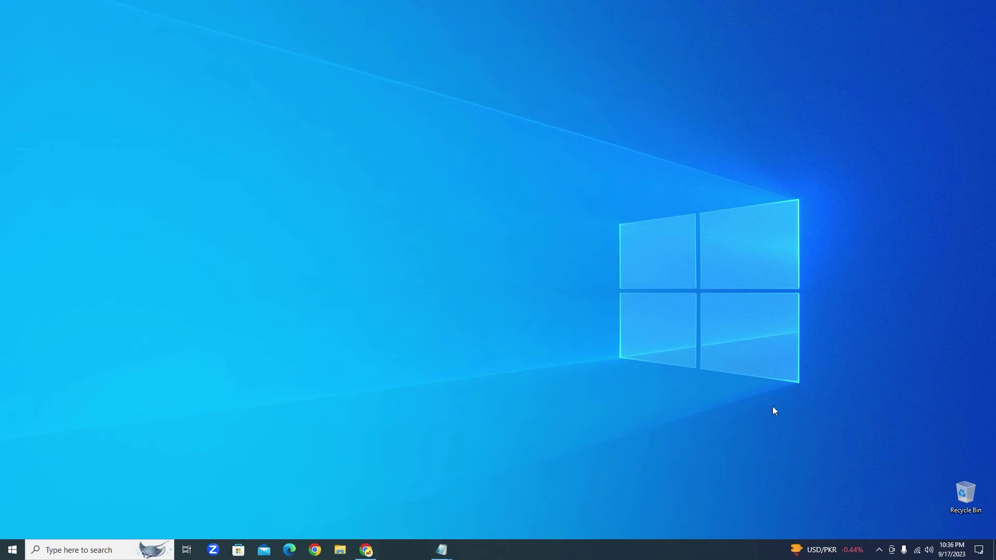
{"action": "left_click", "coordinate": [880, 550]}
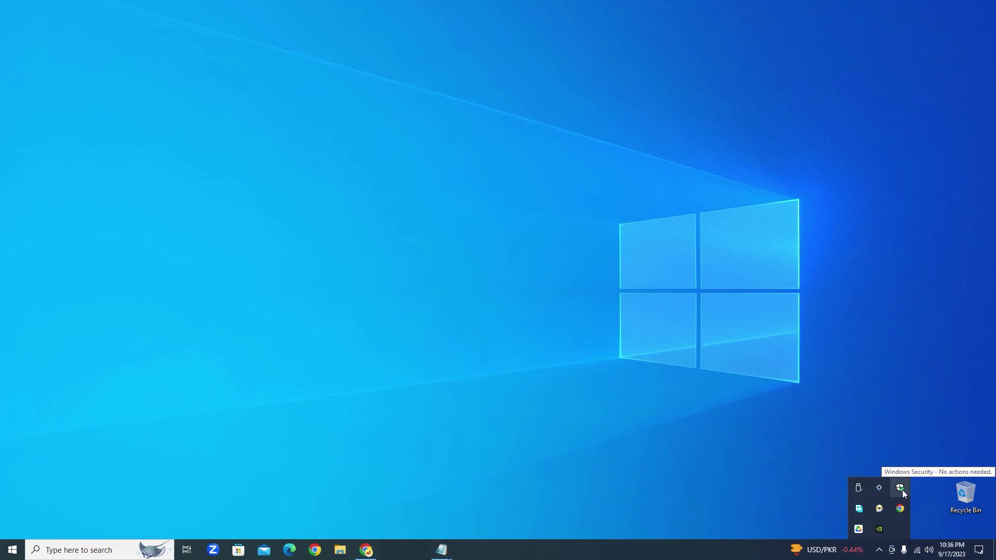
{"action": "left_click", "coordinate": [902, 490]}
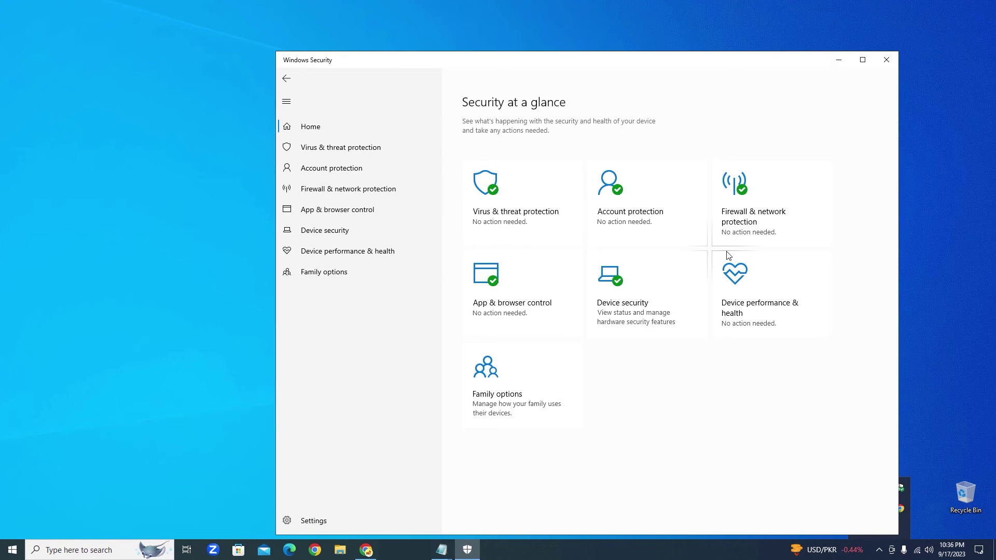
{"action": "left_click", "coordinate": [522, 214]}
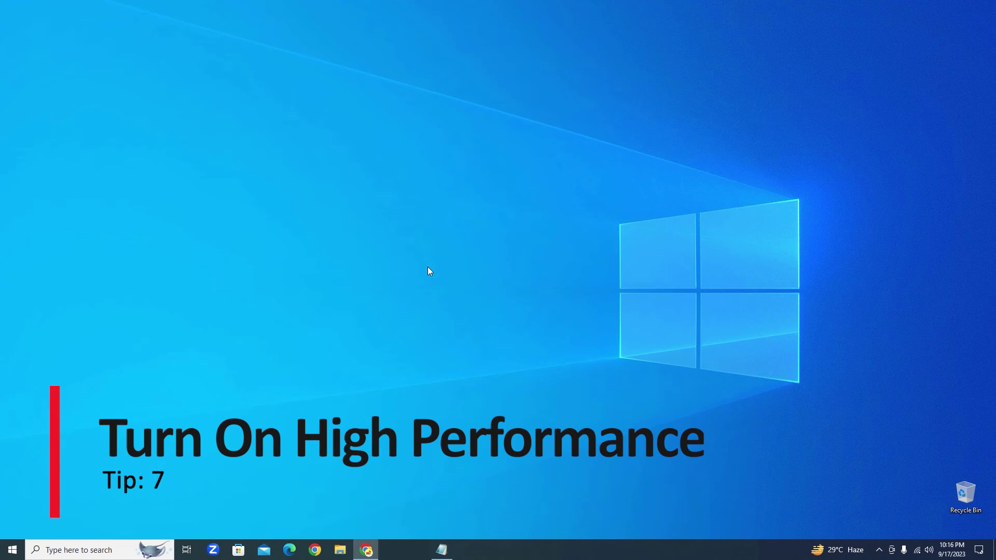
Step: Search 'power and sl' and open the Power & sleep settings page
{"action": "left_click", "coordinate": [101, 551]}
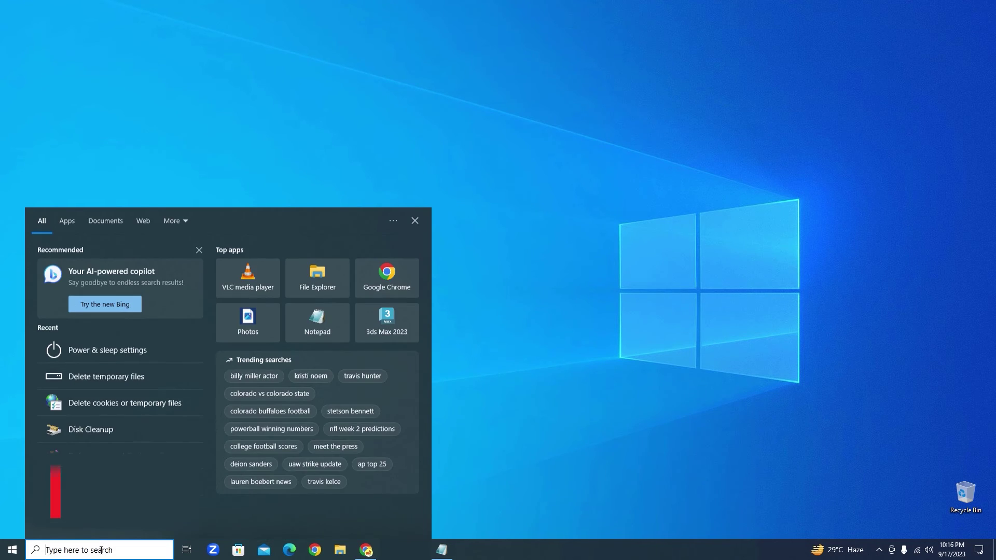
{"action": "type", "text": "p"}
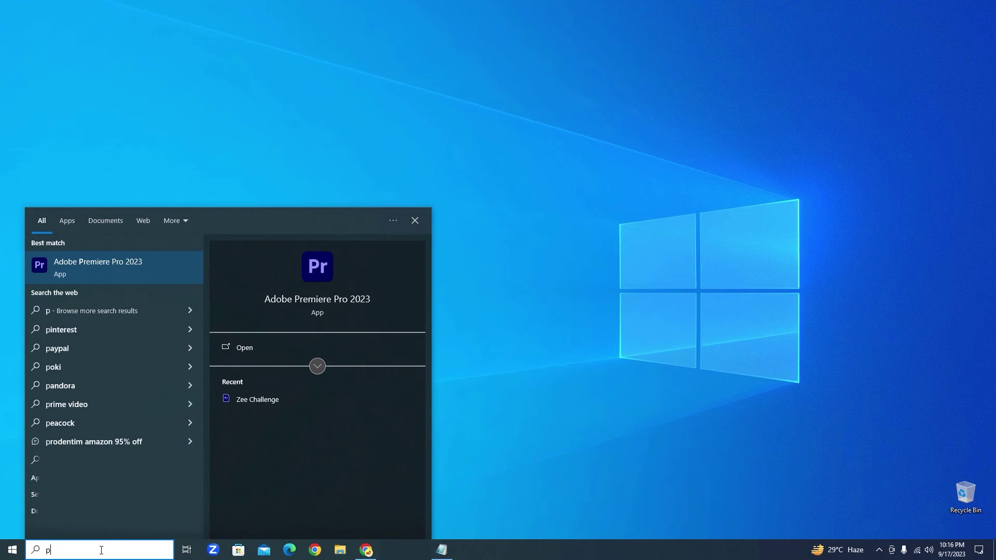
{"action": "type", "text": "ower and "}
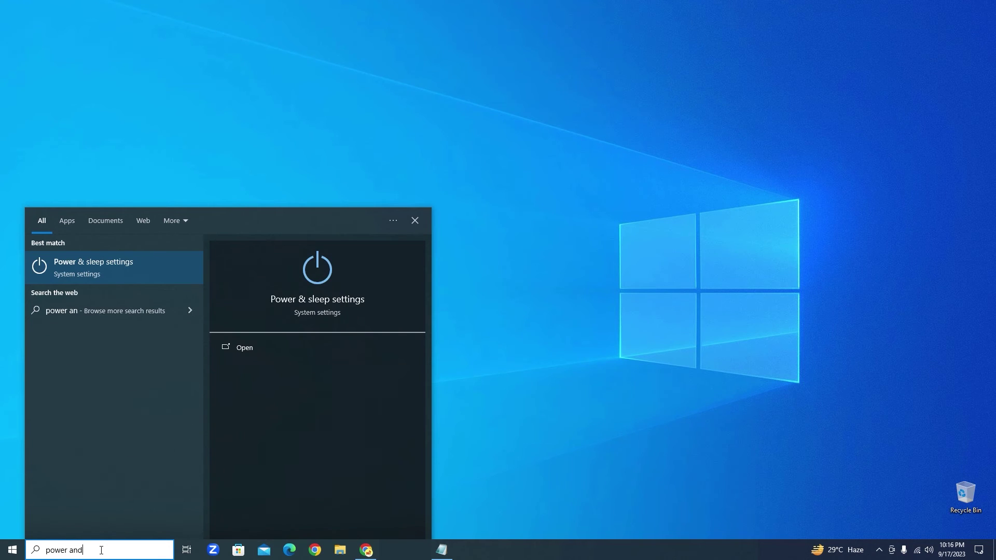
{"action": "type", "text": "sl"}
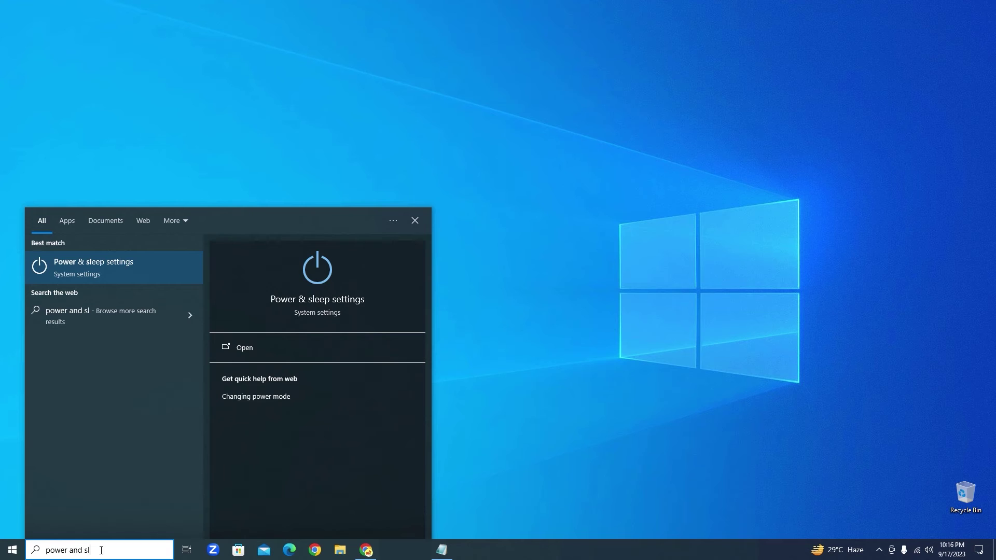
{"action": "left_click", "coordinate": [141, 266]}
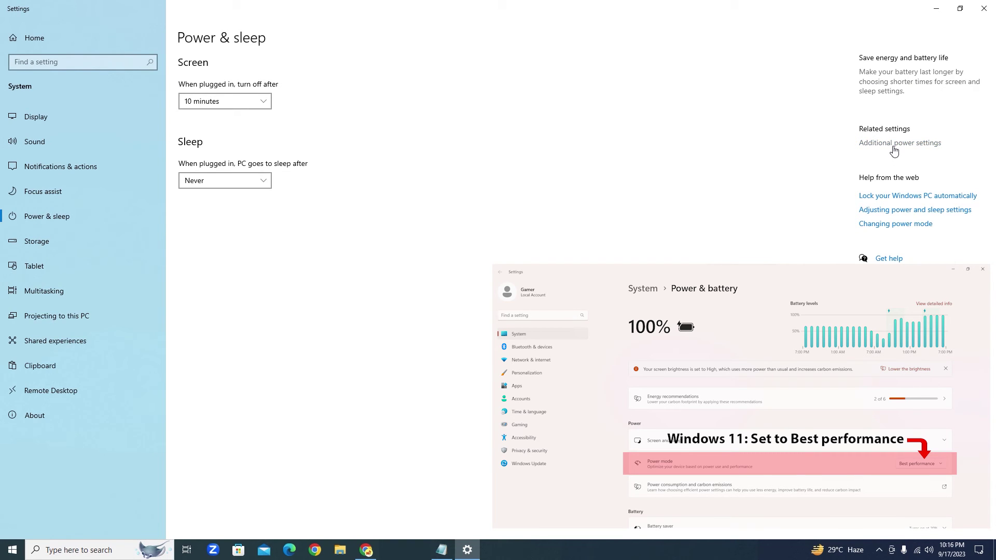
Step: Switch the preferred power plan from Balanced to High performance in Additional power settings
{"action": "left_click", "coordinate": [894, 148]}
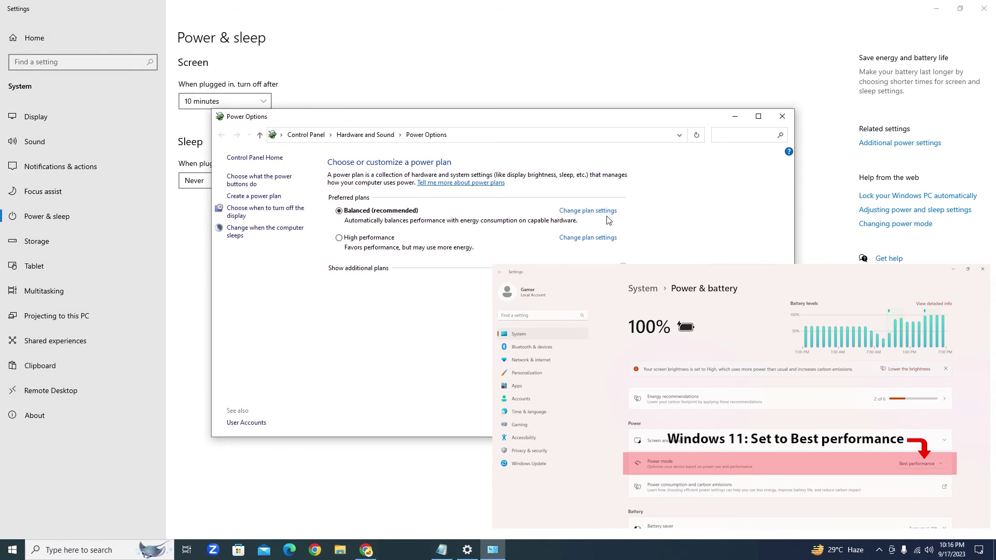
{"action": "left_click", "coordinate": [339, 238]}
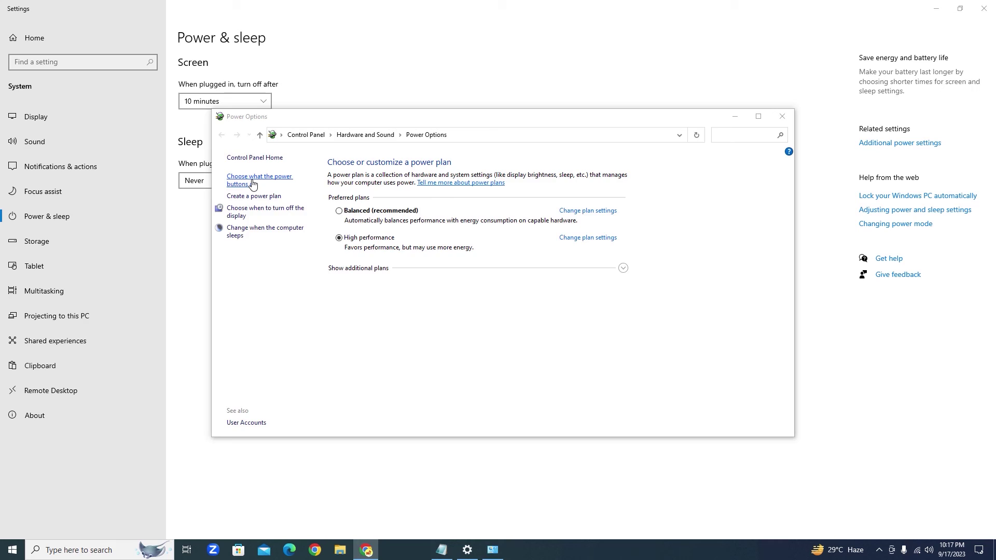
Step: Open the power buttons page, then launch Command Prompt as administrator from a 'cmd' search
{"action": "left_click", "coordinate": [253, 185]}
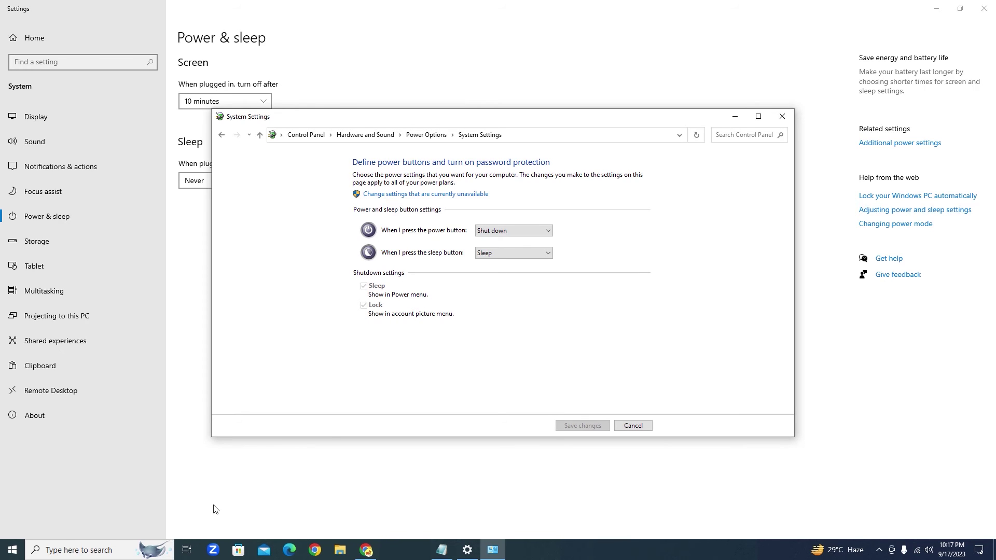
{"action": "left_click", "coordinate": [127, 550]}
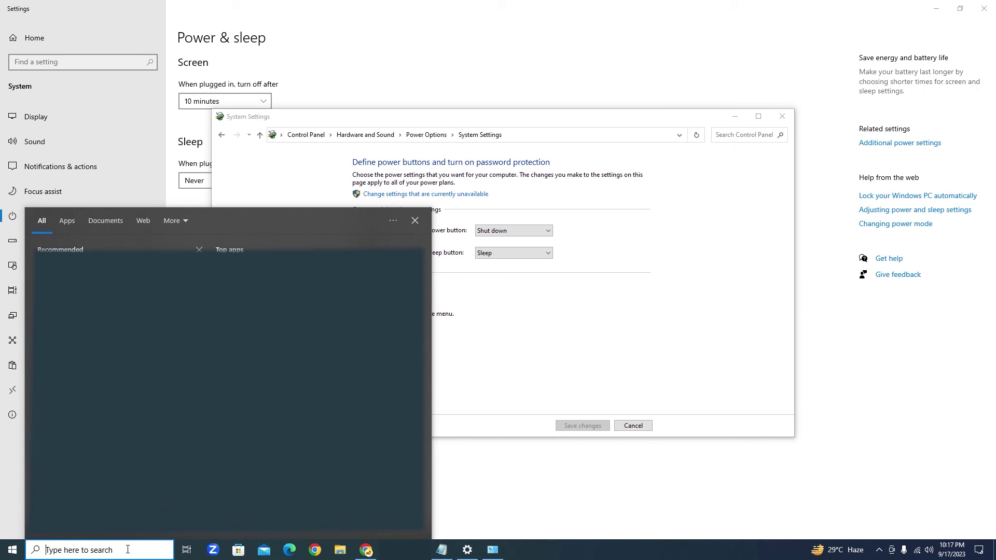
{"action": "type", "text": "cmd"}
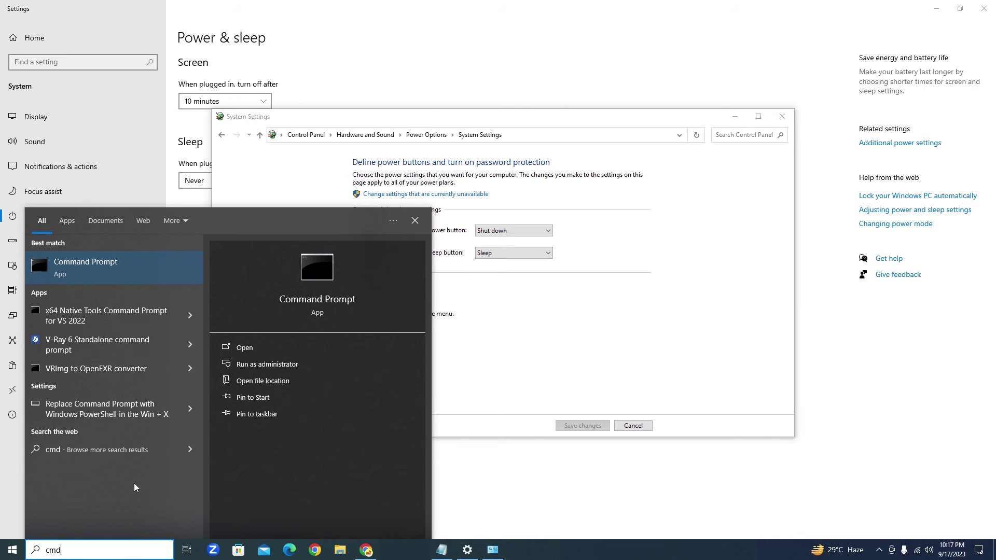
{"action": "right_click", "coordinate": [130, 267]}
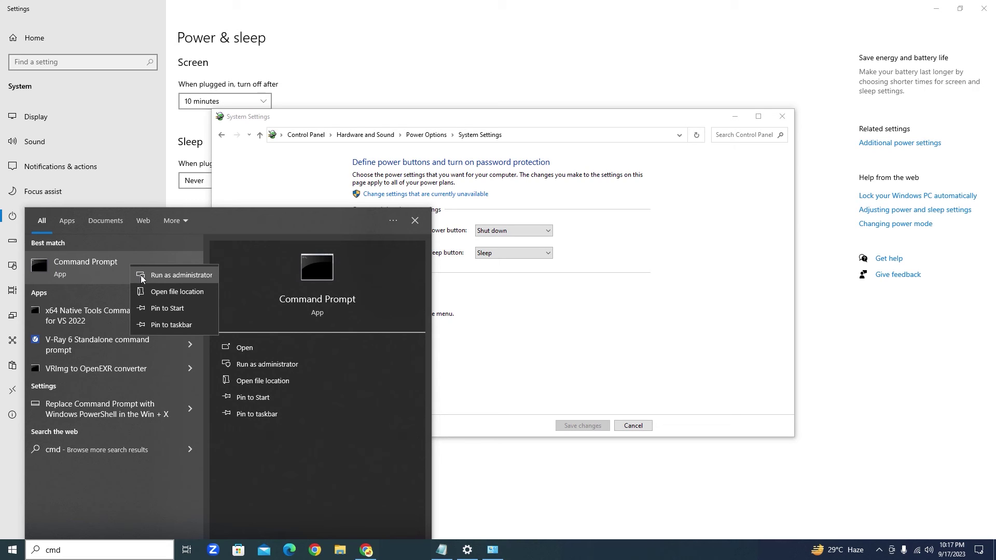
{"action": "left_click", "coordinate": [193, 279]}
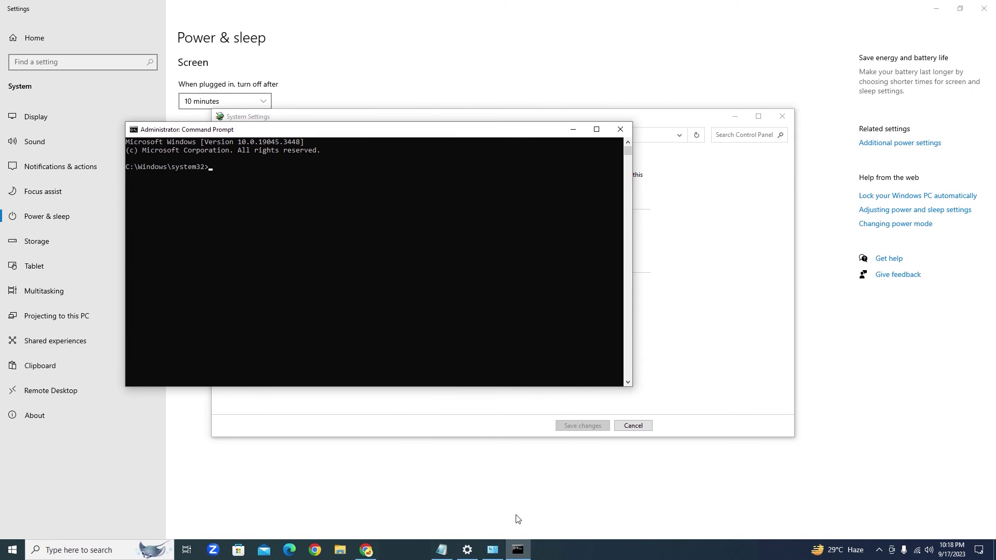
Step: Copy 'powercfg /hibernate on' from the note and run it in the admin Command Prompt
{"action": "left_click", "coordinate": [442, 550]}
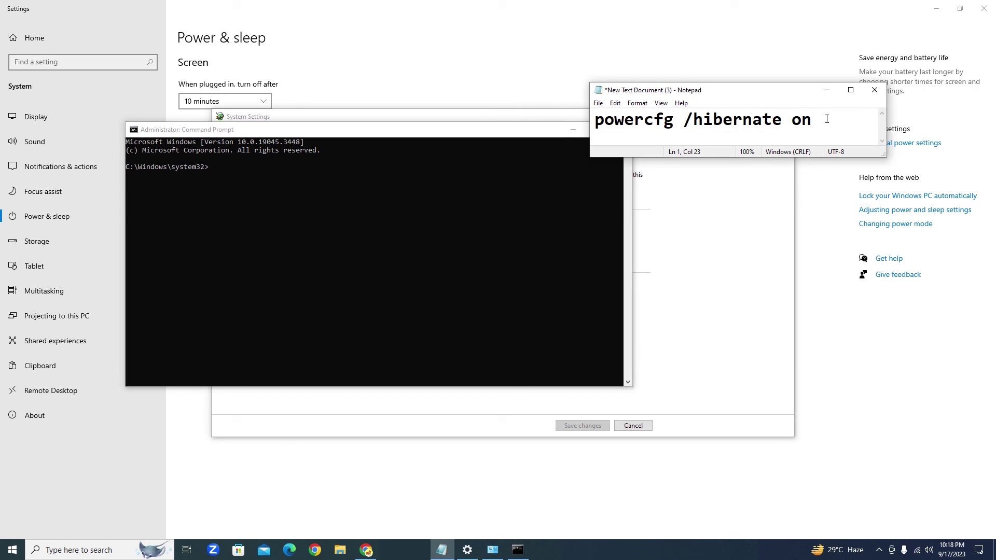
{"action": "left_click_drag", "start_coordinate": [827, 118], "coordinate": [482, 115]}
{"action": "key", "text": "ctrl+c"}
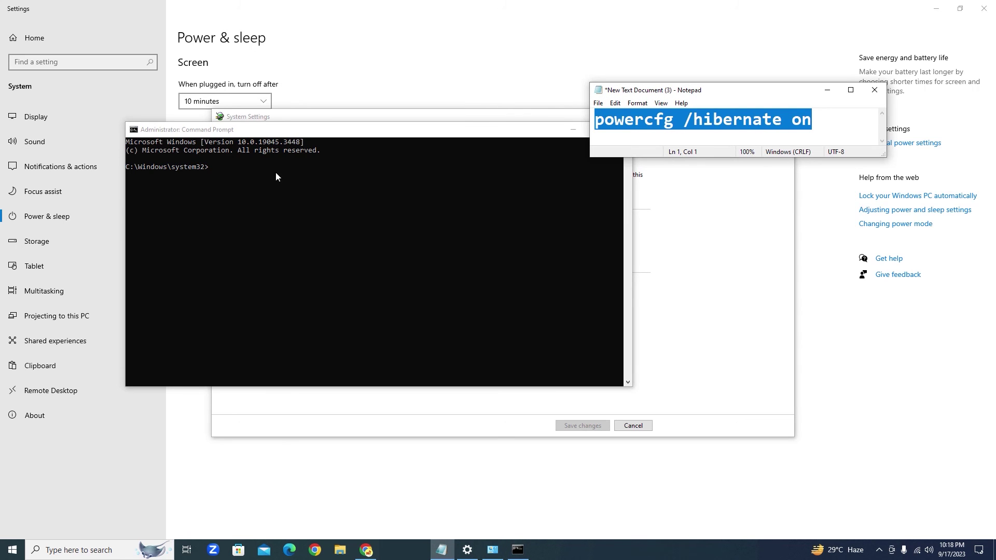
{"action": "left_click", "coordinate": [258, 176]}
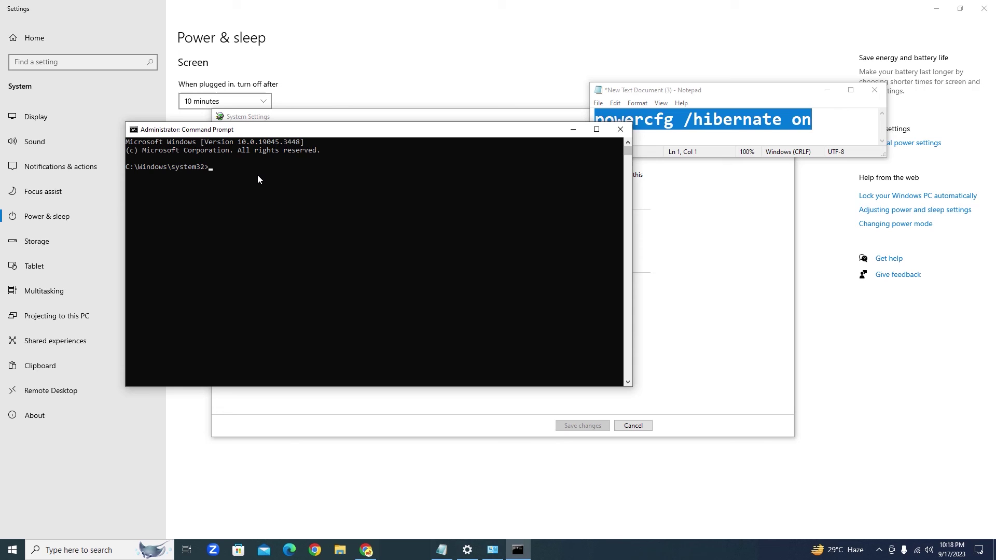
{"action": "key", "text": "ctrl+v"}
{"action": "key", "text": "Return"}
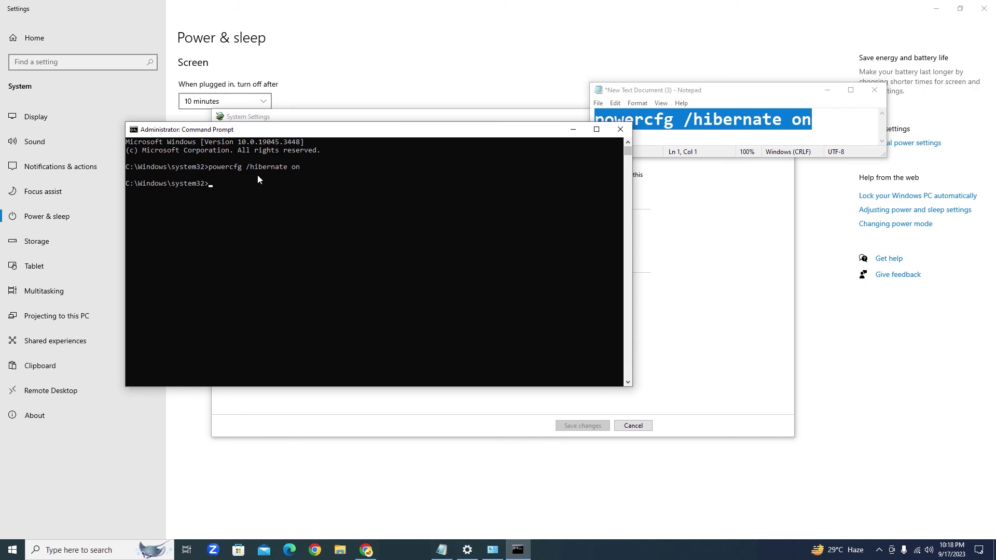
Step: Close the Command Prompt and power buttons windows, then reopen Power Options from Settings
{"action": "left_click", "coordinate": [620, 129]}
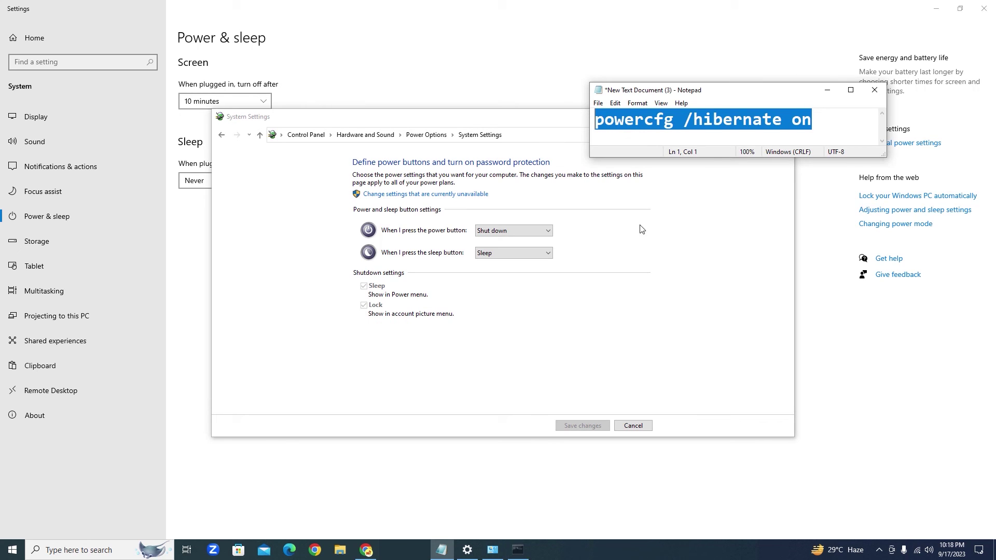
{"action": "left_click", "coordinate": [737, 202]}
{"action": "left_click", "coordinate": [783, 117]}
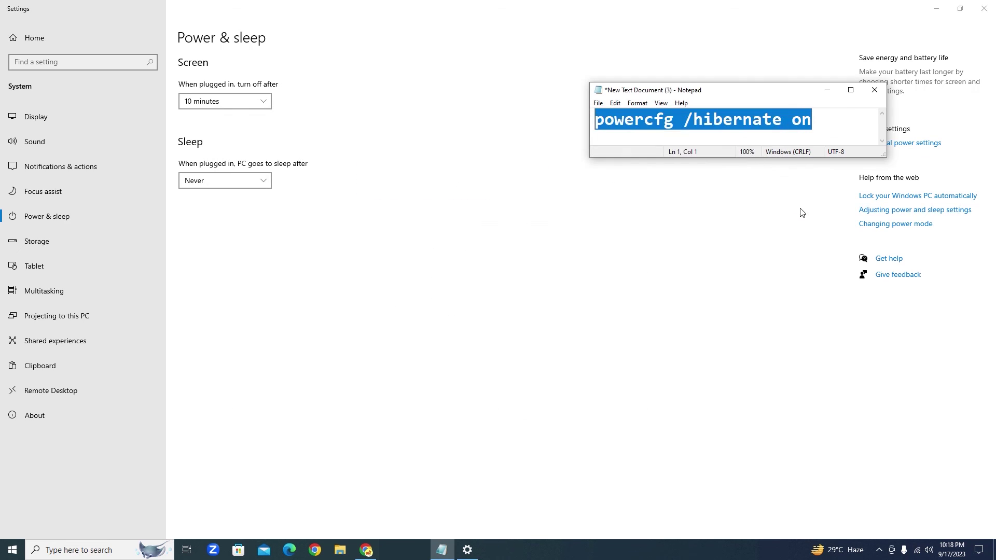
{"action": "left_click", "coordinate": [801, 213]}
{"action": "left_click", "coordinate": [881, 143]}
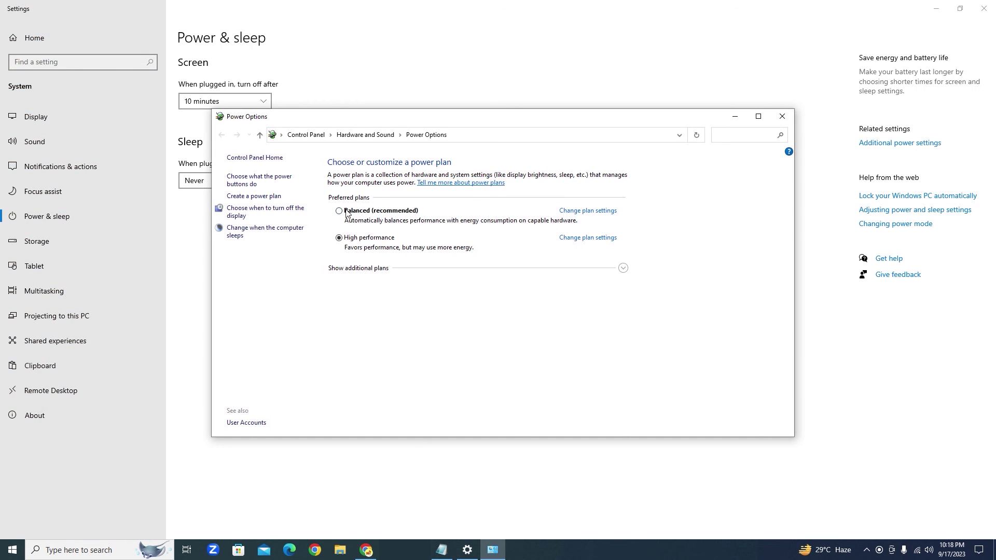
{"action": "left_click", "coordinate": [781, 118]}
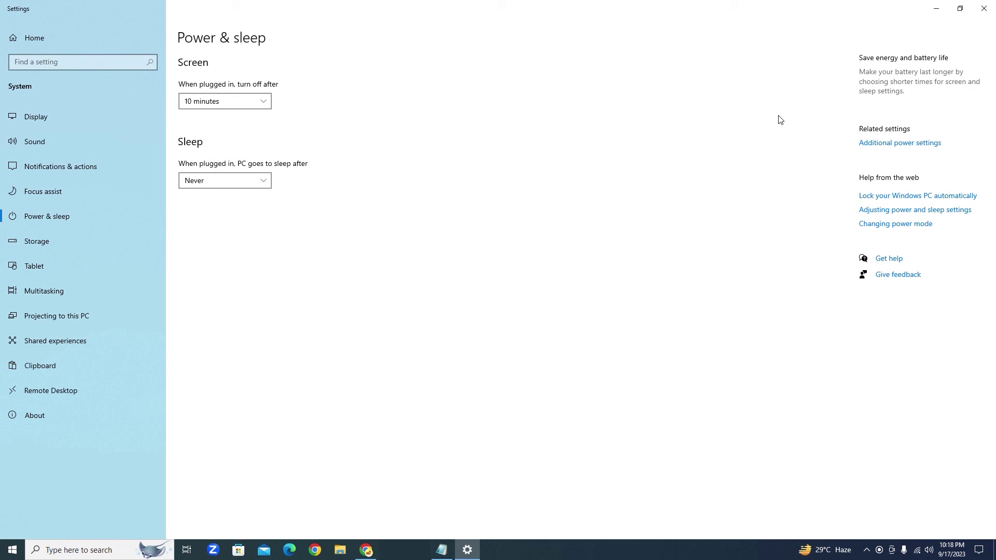
{"action": "left_click", "coordinate": [890, 150]}
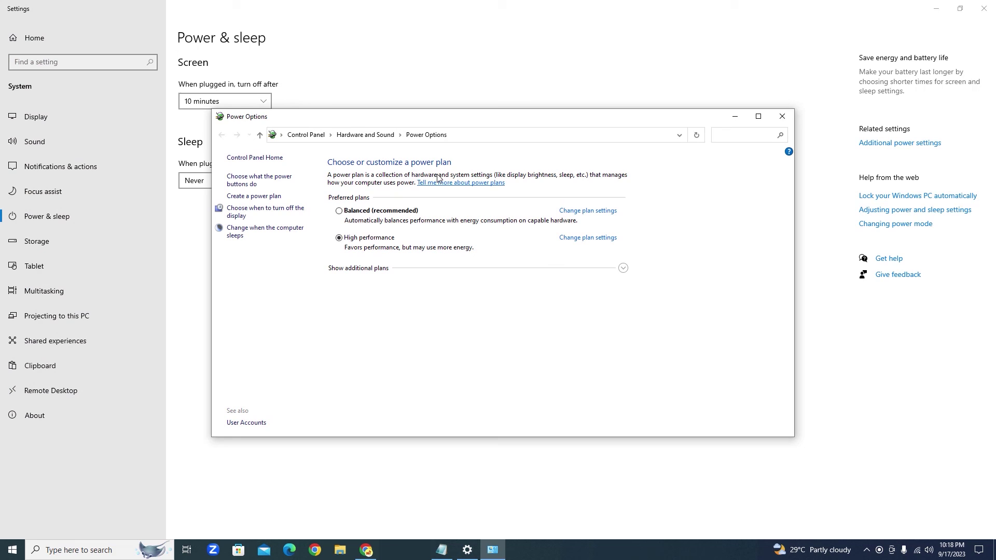
Step: Unlock the shutdown settings on the power buttons page and toggle Turn on fast startup
{"action": "left_click", "coordinate": [248, 180]}
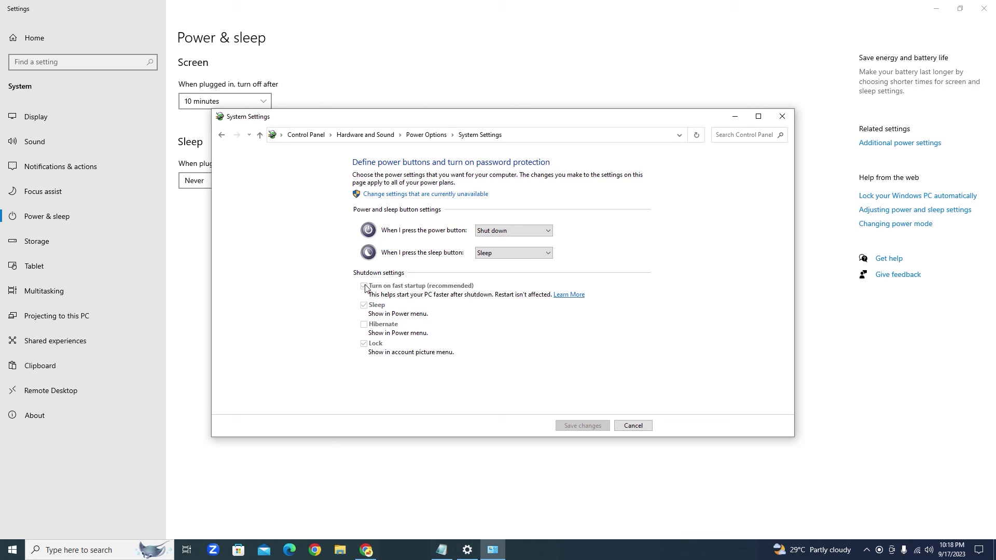
{"action": "left_click", "coordinate": [390, 197]}
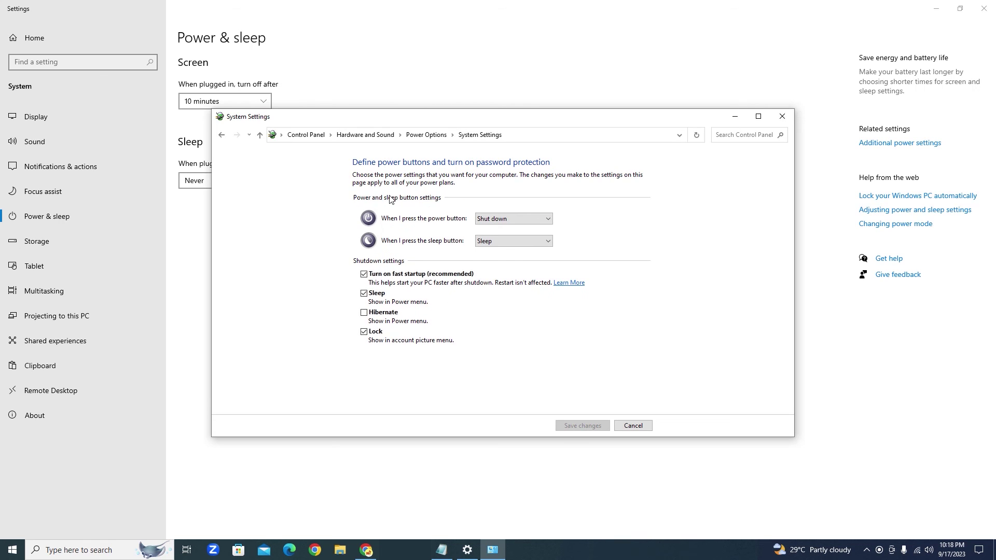
{"action": "left_click", "coordinate": [365, 274]}
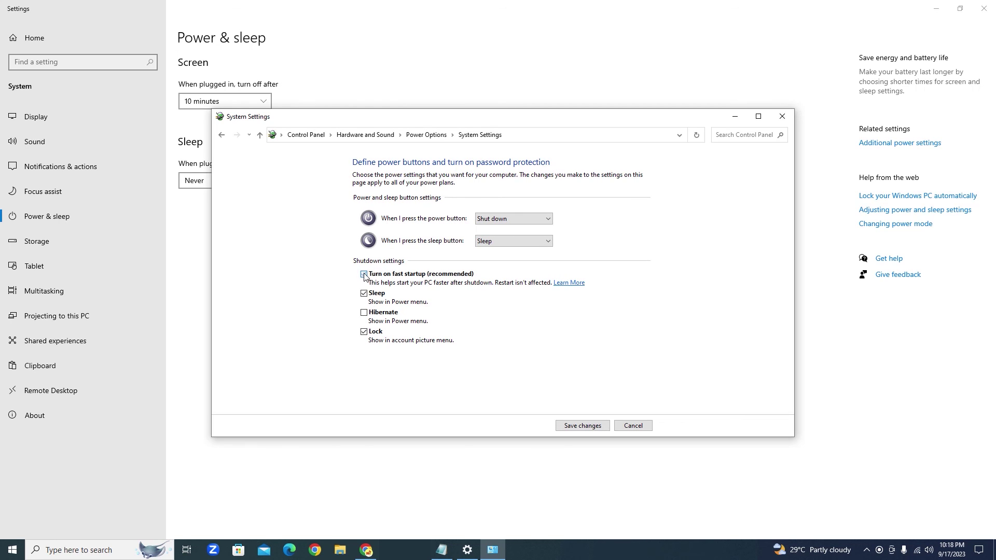